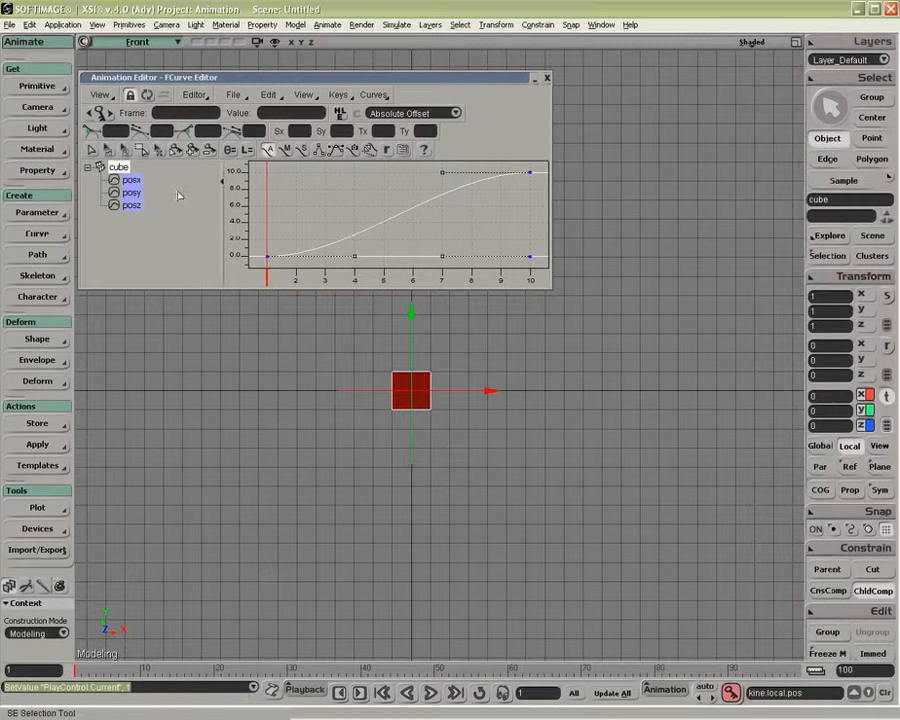
Change the cube's posy function curve to linear interpolation and close the FCurve editor.
click(415, 210)
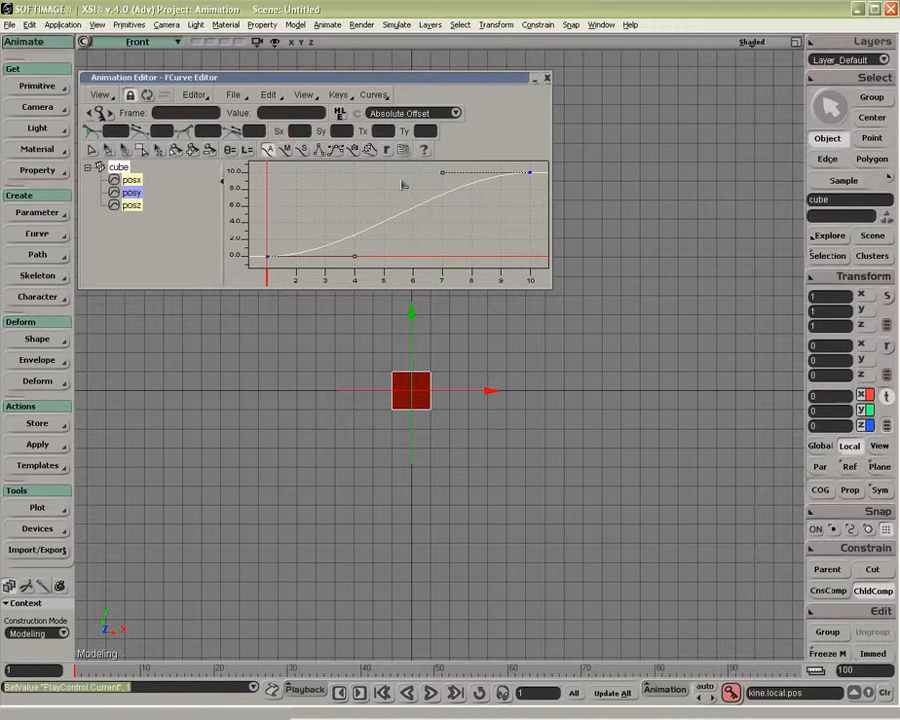
click(320, 150)
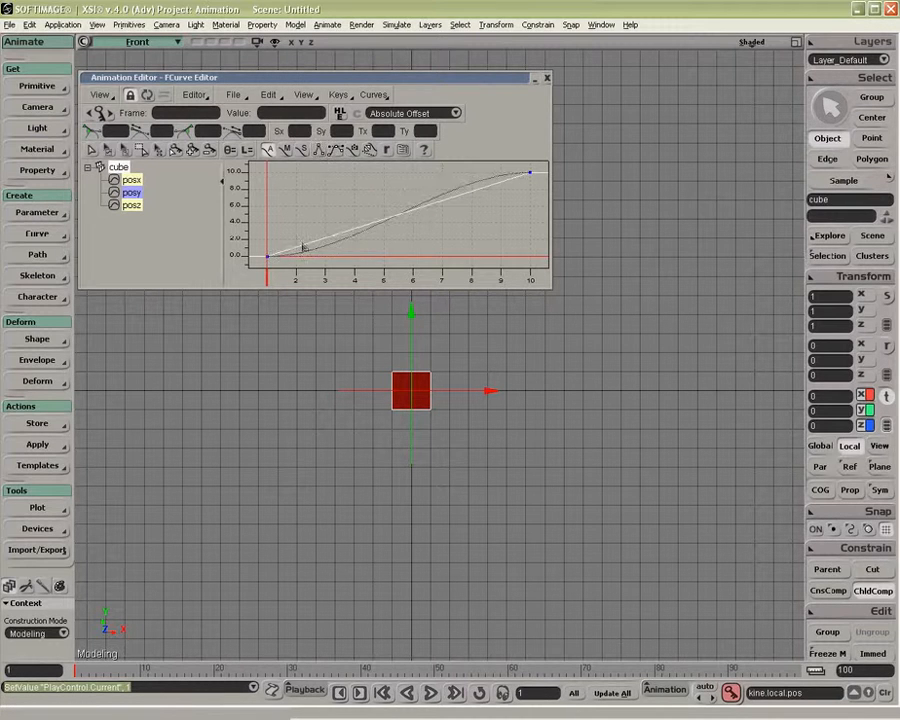
drag(496, 82, 571, 74)
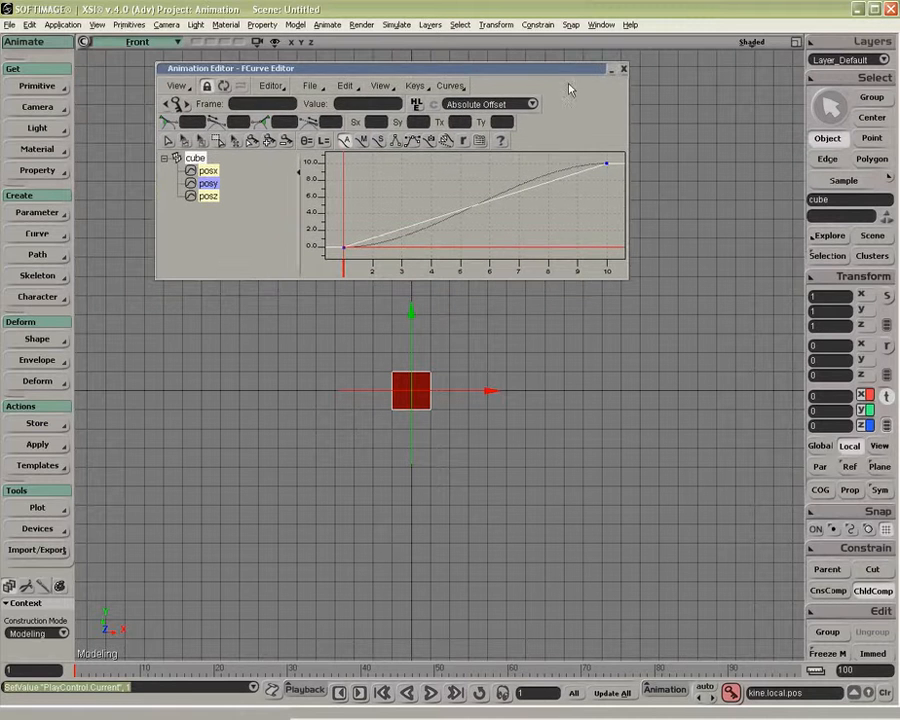
click(623, 68)
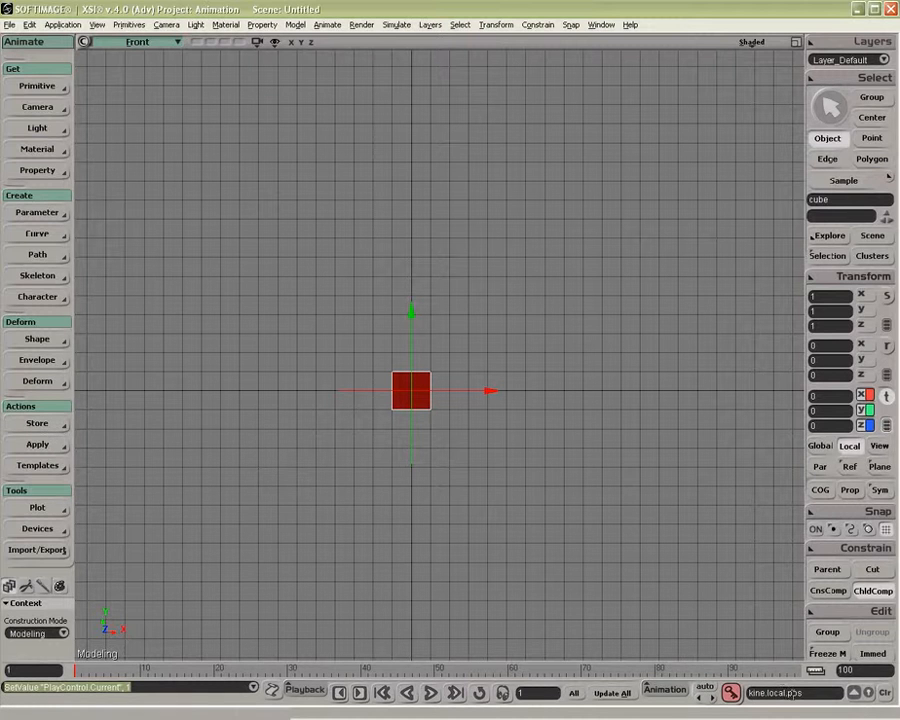
Store the cube's marked-parameter fcurves as an action named Up covering frames 1 to 10, removing the original animation.
click(40, 424)
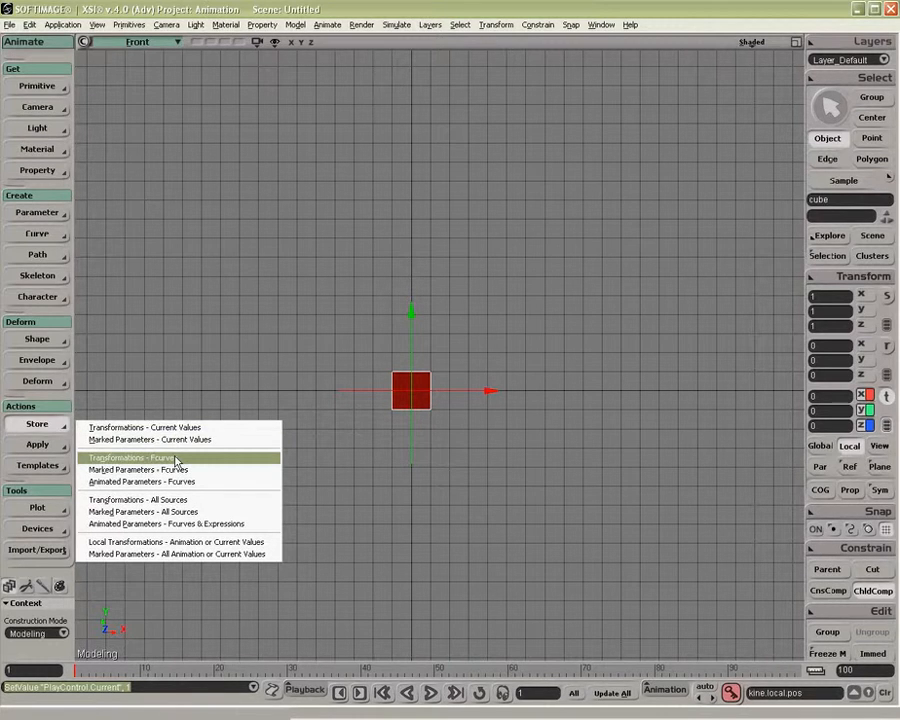
click(232, 612)
drag(133, 669, 73, 669)
click(52, 425)
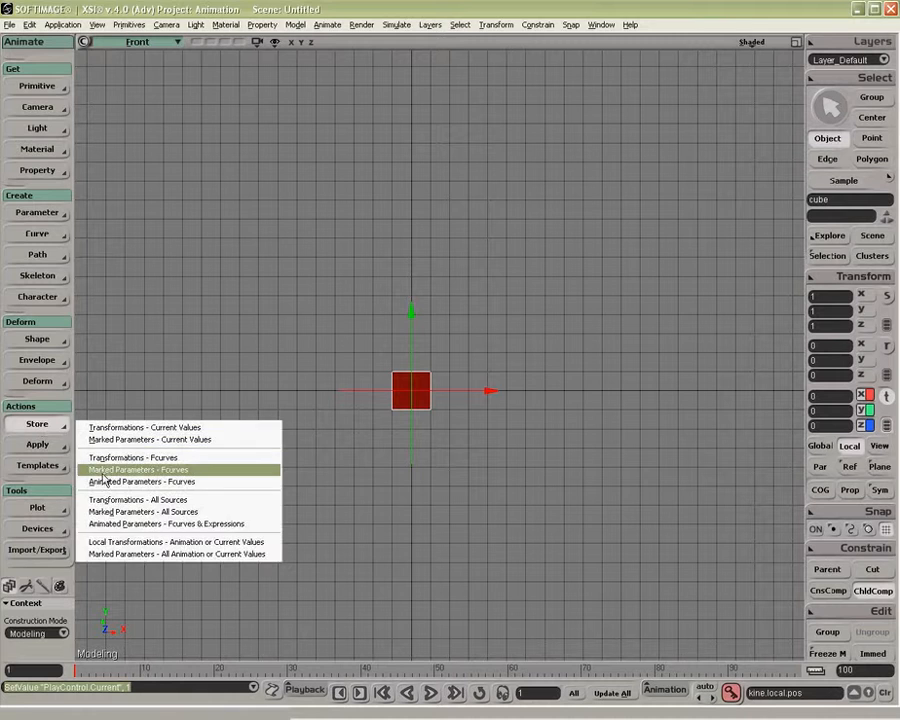
click(104, 470)
double_click(463, 347)
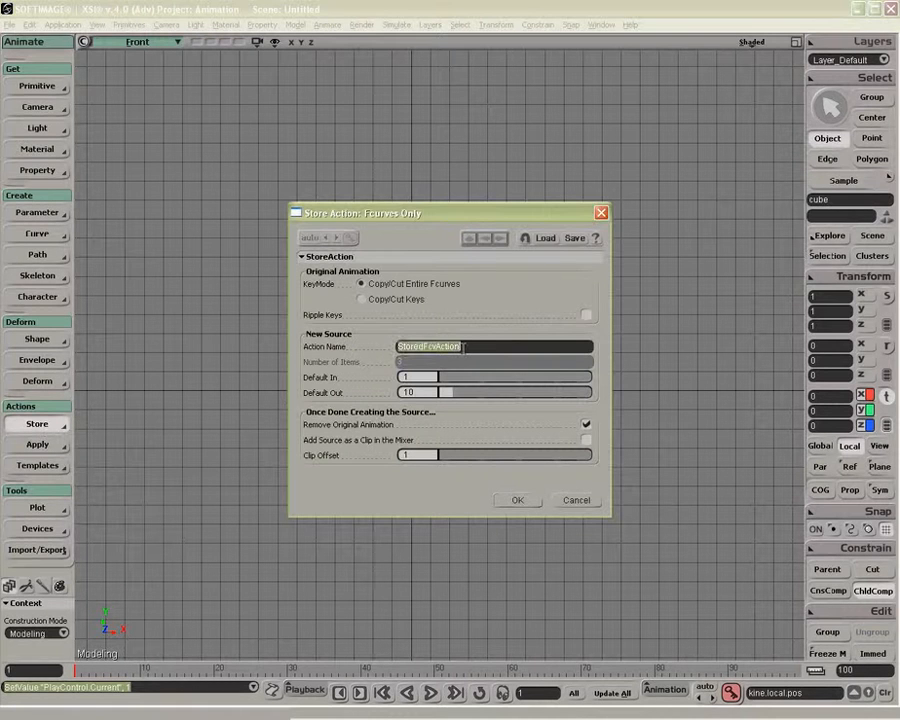
text(Up)
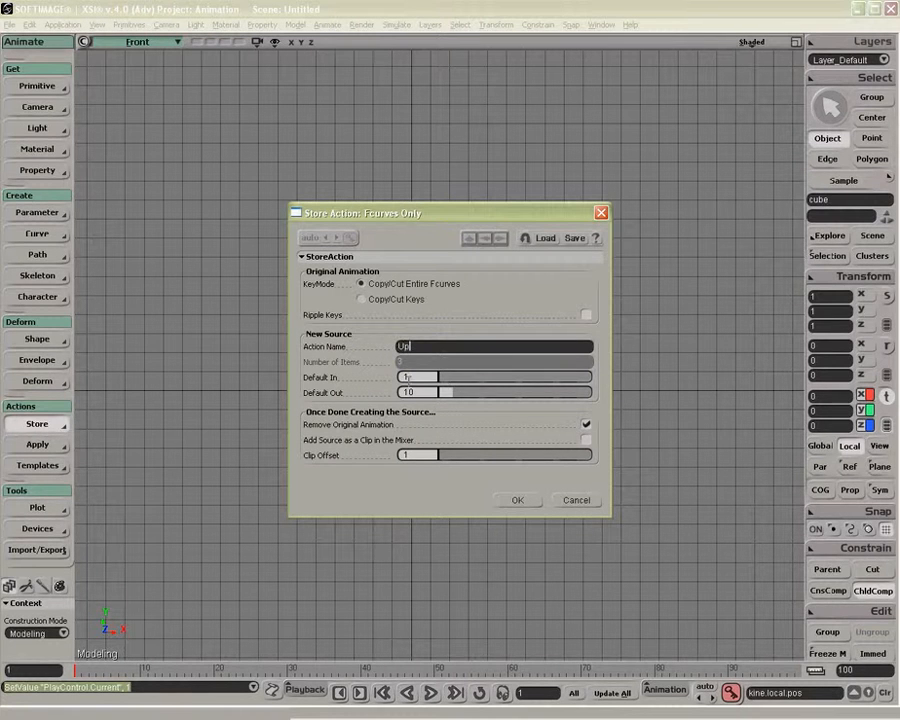
key(Tab)
key(Tab)
key(shift+Tab)
click(518, 501)
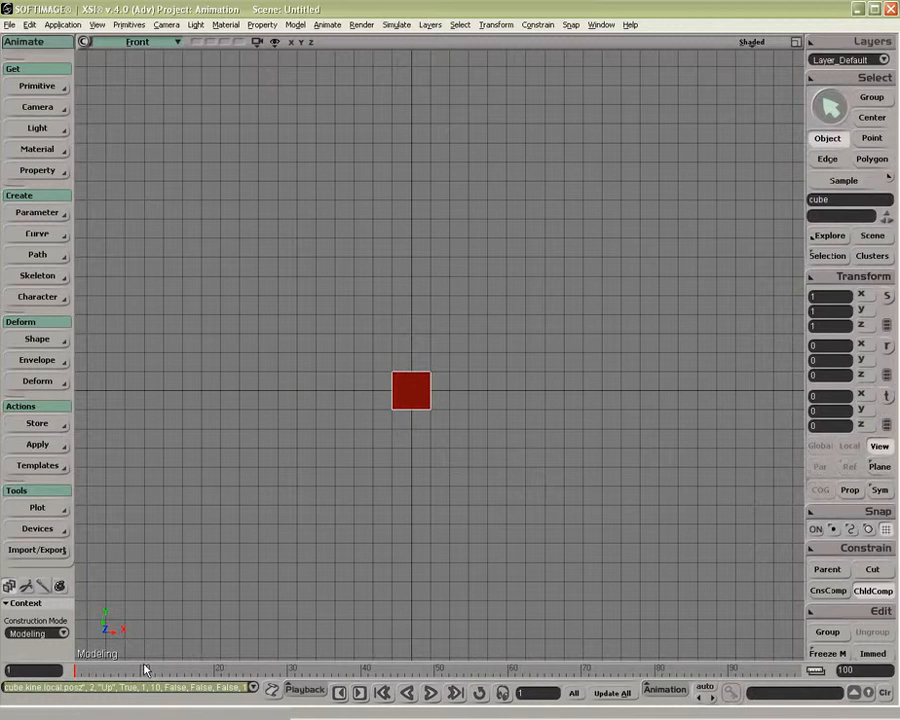
Try the stored Up action as a clip on the first animation mixer track and delete the clip again.
click(77, 671)
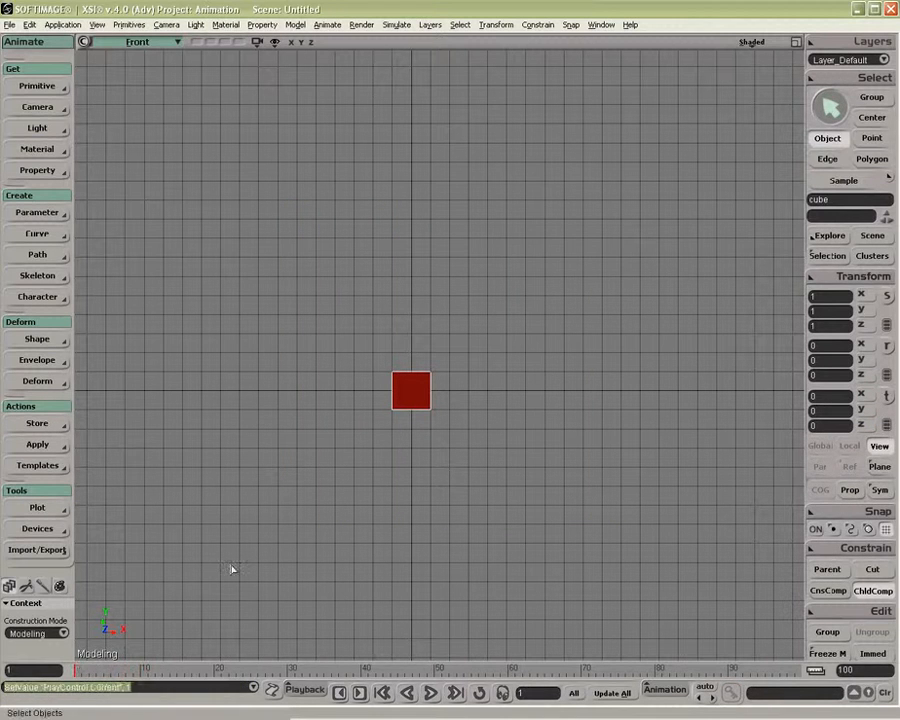
key(alt+0)
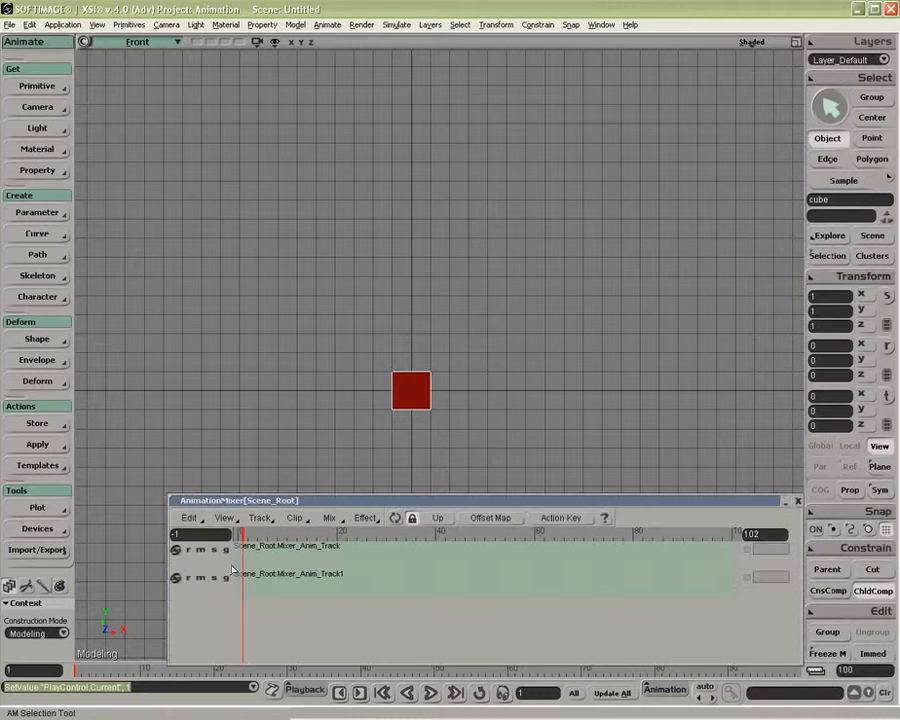
right_click(296, 556)
click(320, 556)
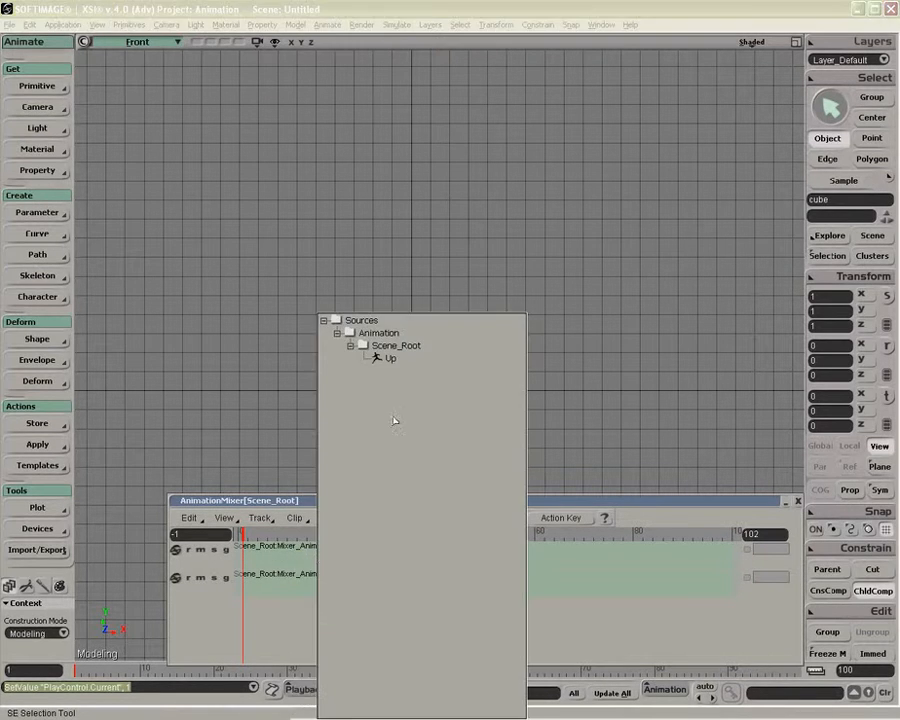
double_click(390, 358)
drag(242, 533, 293, 533)
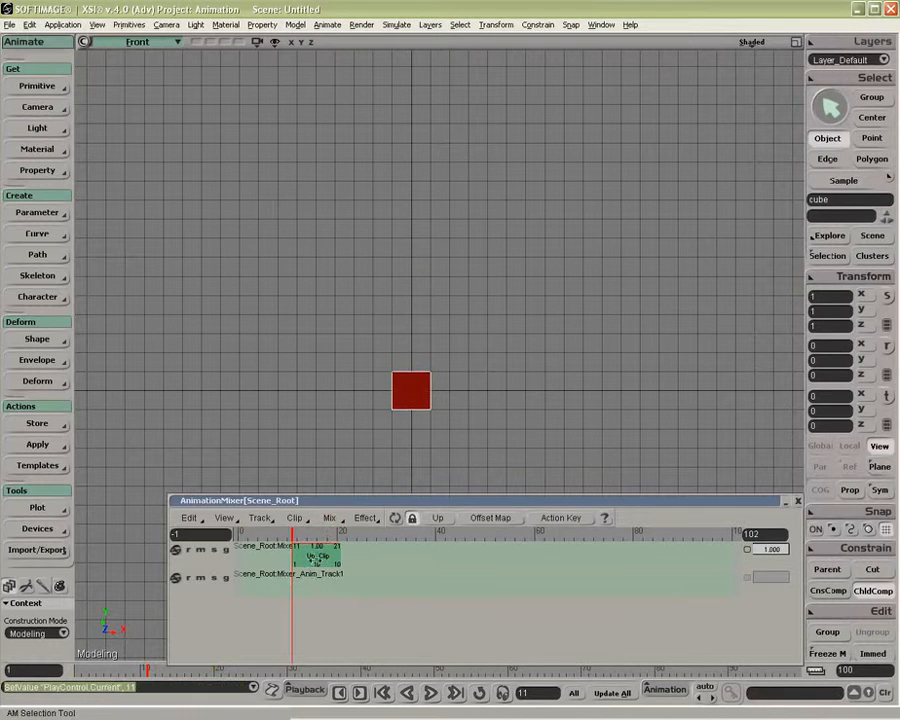
click(318, 559)
key(Delete)
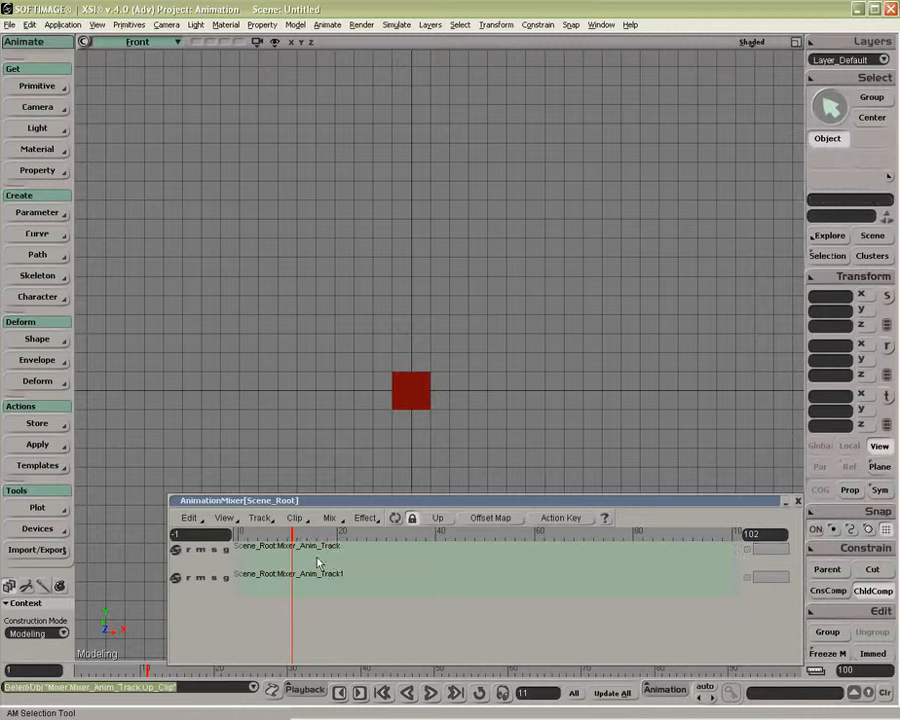
Close the animation mixer and key the cube's position at frame 2.
drag(293, 533, 248, 534)
drag(286, 500, 266, 449)
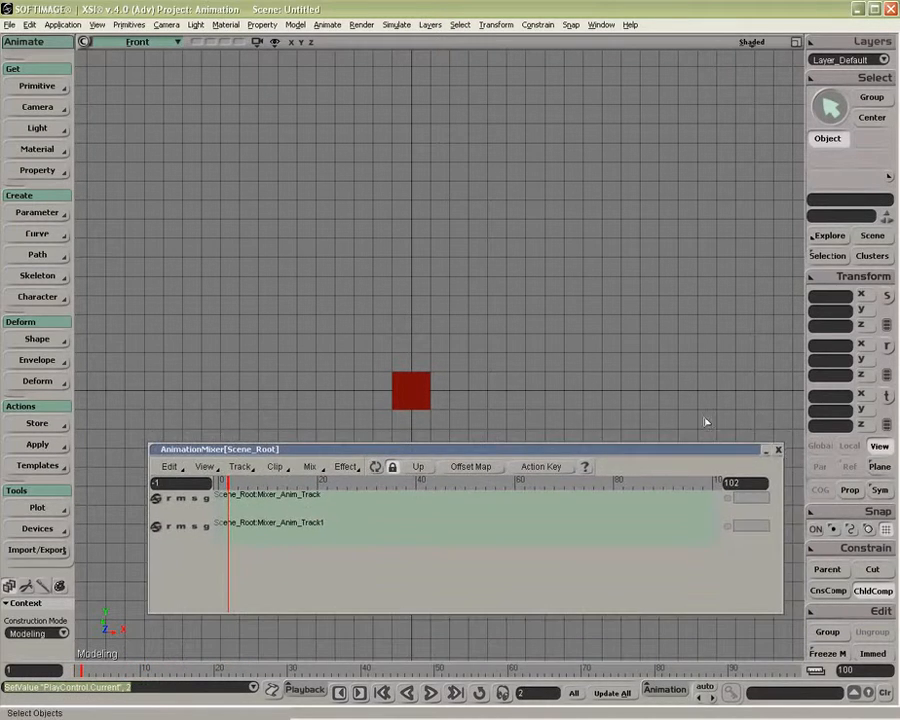
click(778, 450)
click(886, 424)
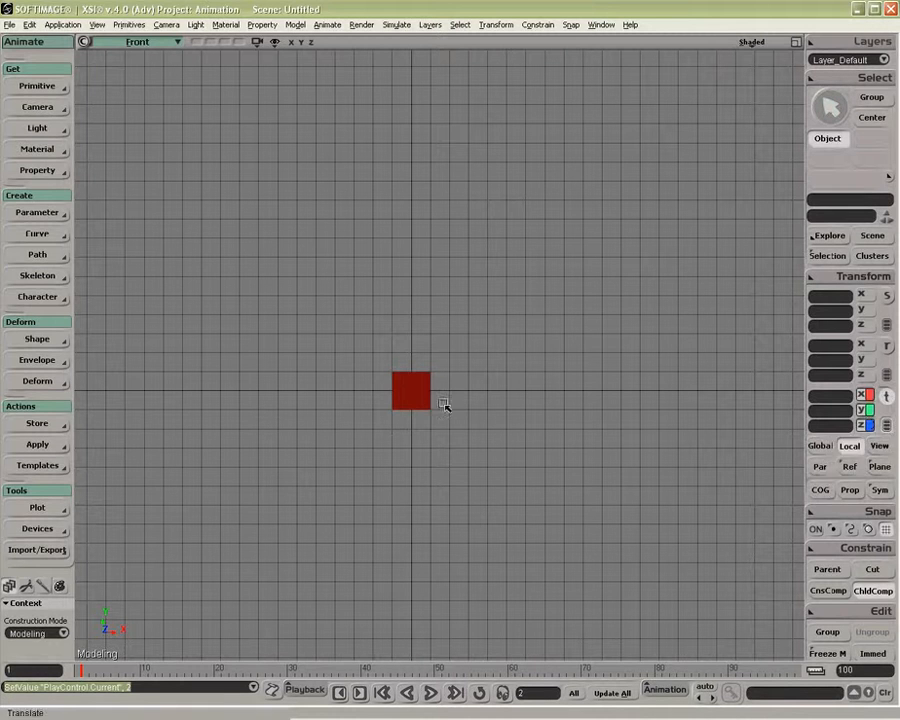
click(426, 402)
click(735, 693)
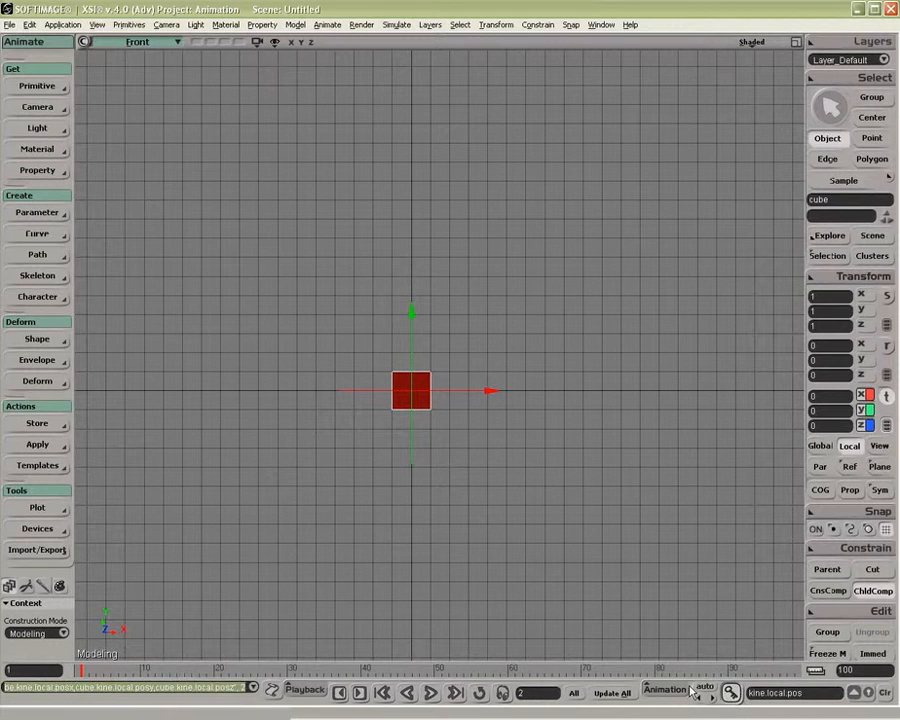
Move the cube to X 10 at frame 10 and key its position.
click(141, 669)
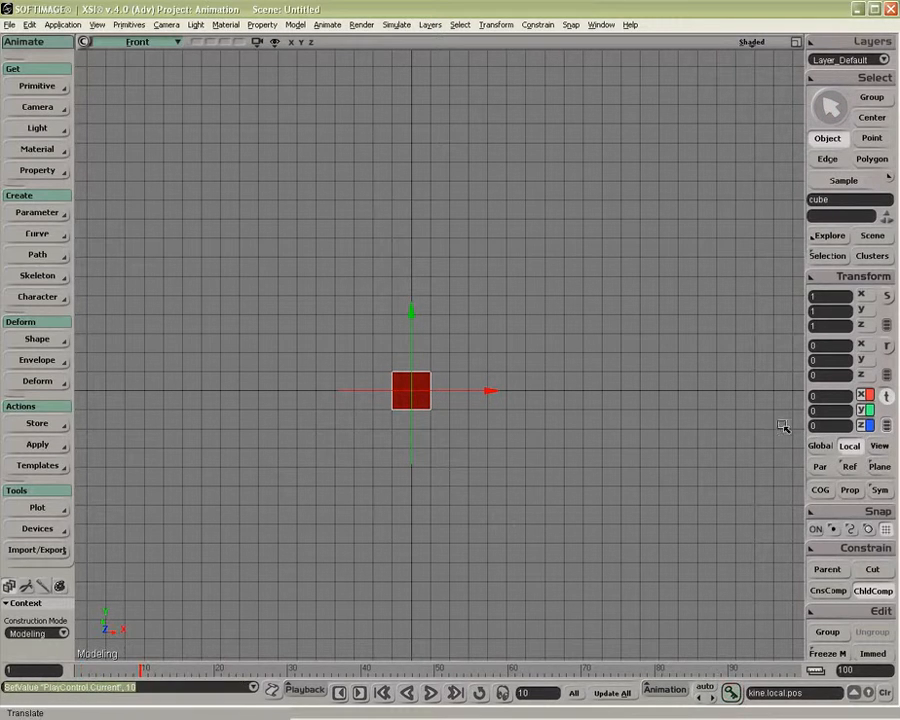
click(828, 397)
text(10)
key(Return)
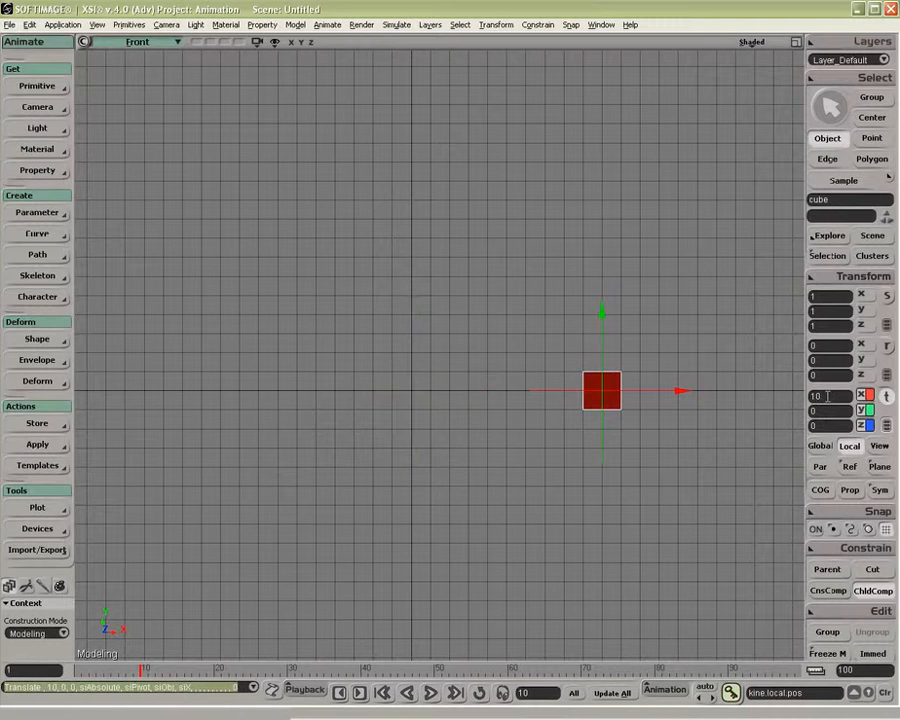
click(735, 695)
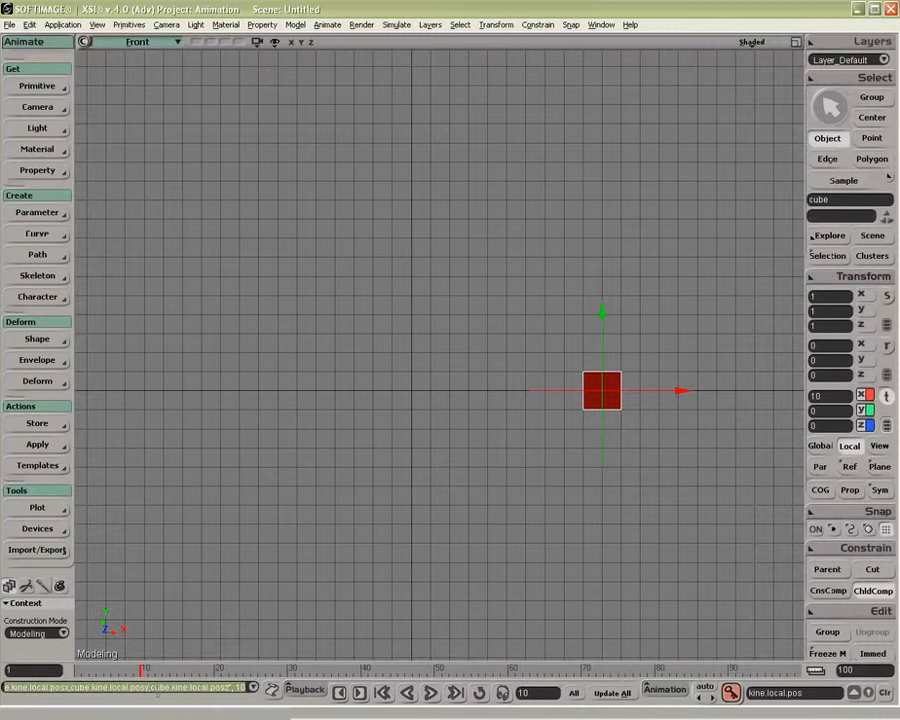
Store the cube's marked-parameter fcurves as an action named Right with default in 1 and default out 10.
click(131, 669)
drag(132, 669, 82, 669)
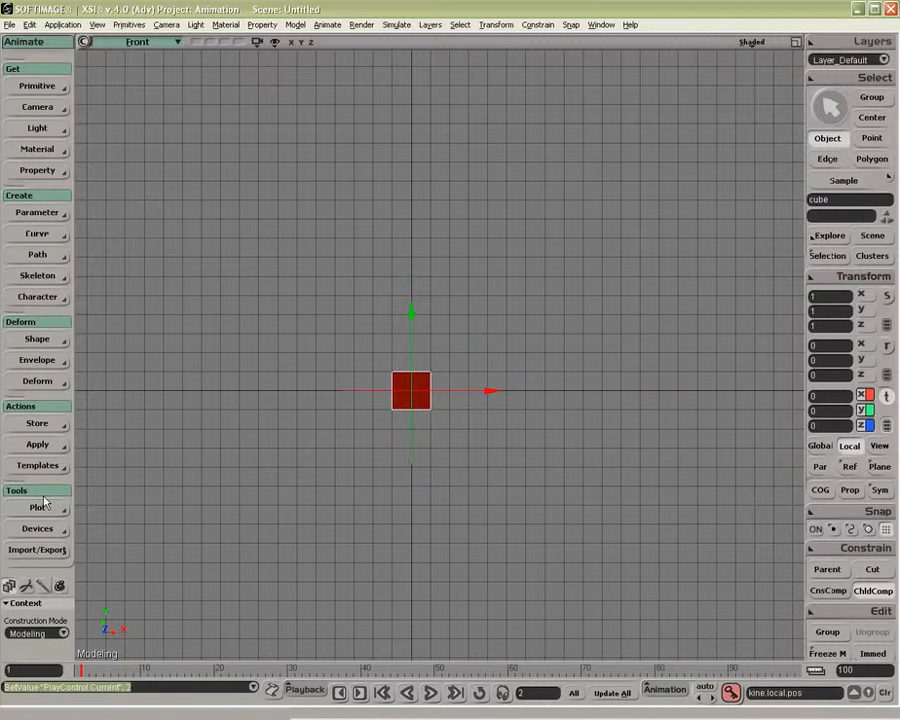
click(36, 425)
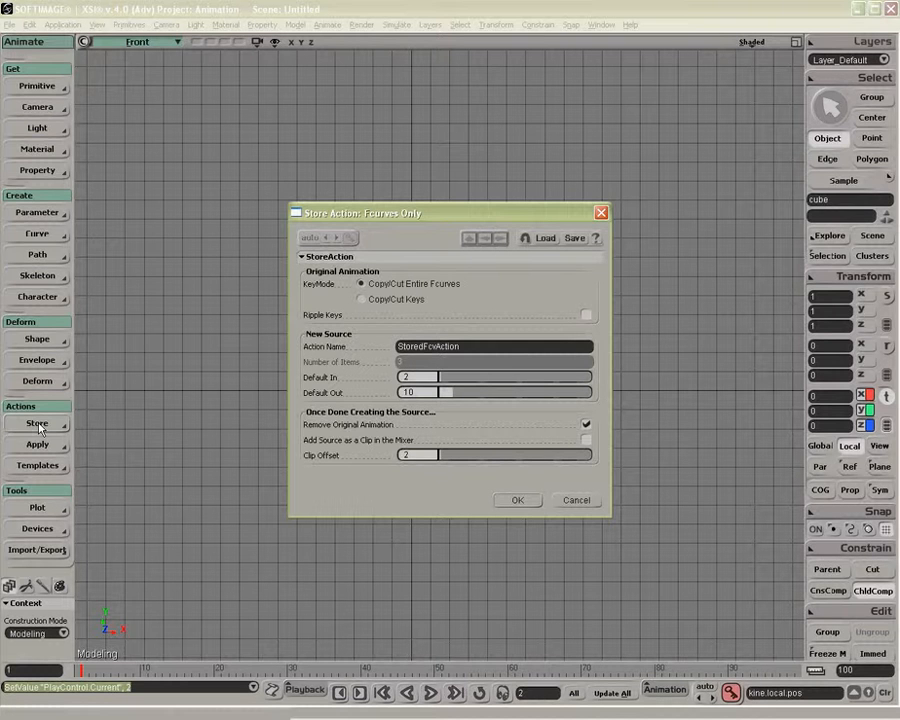
click(468, 348)
text(Right)
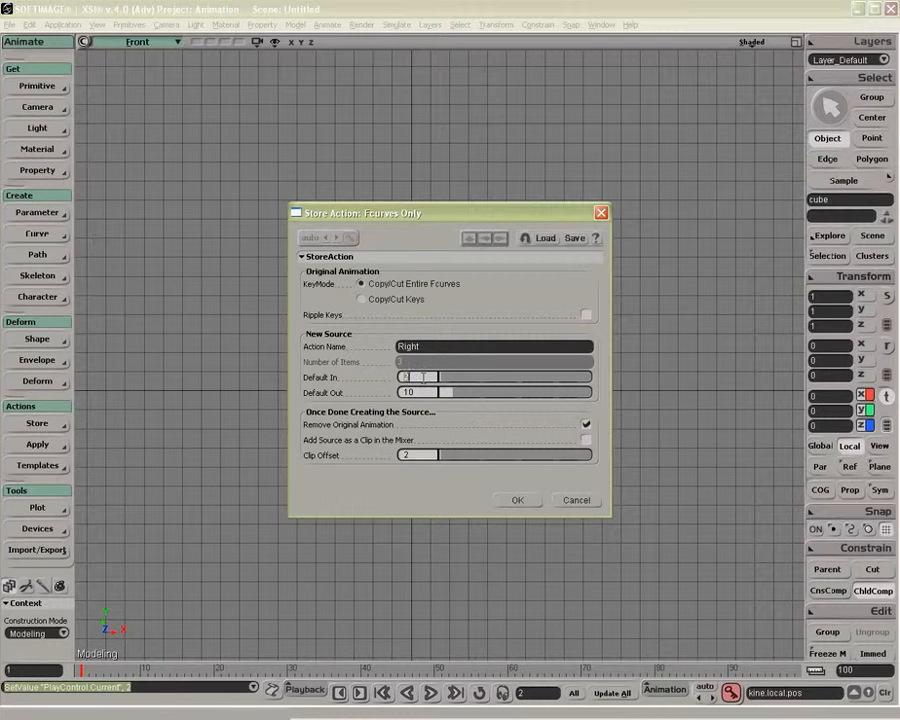
click(520, 500)
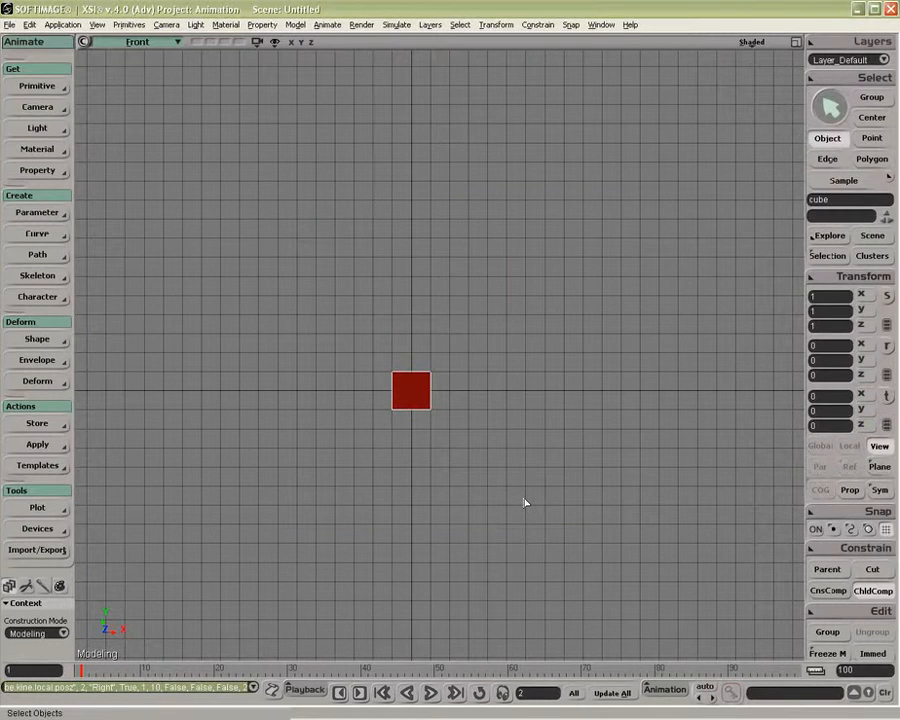
Open the FCurve editor and select the cube.
click(587, 546)
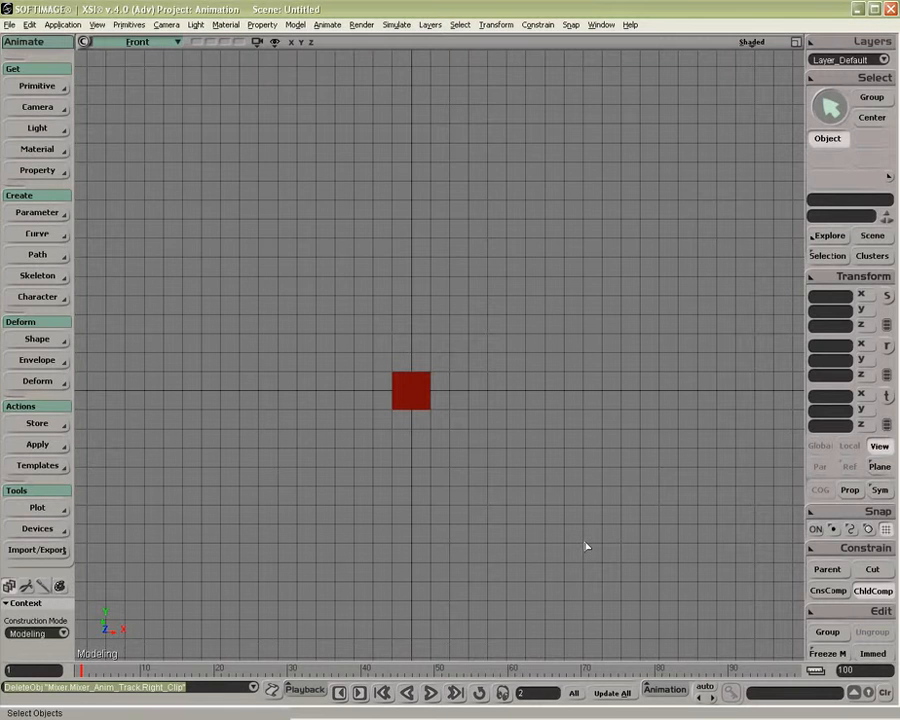
key(0)
click(410, 389)
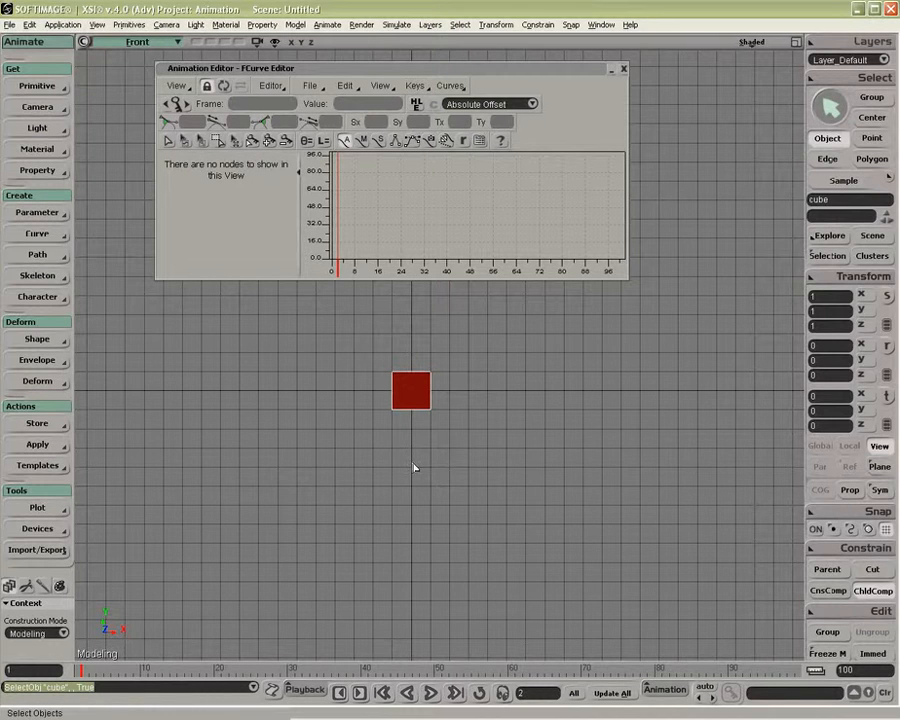
Insert the stored Right action as a clip starting at frame 9 on the first animation mixer track.
key(alt+0)
right_click(269, 499)
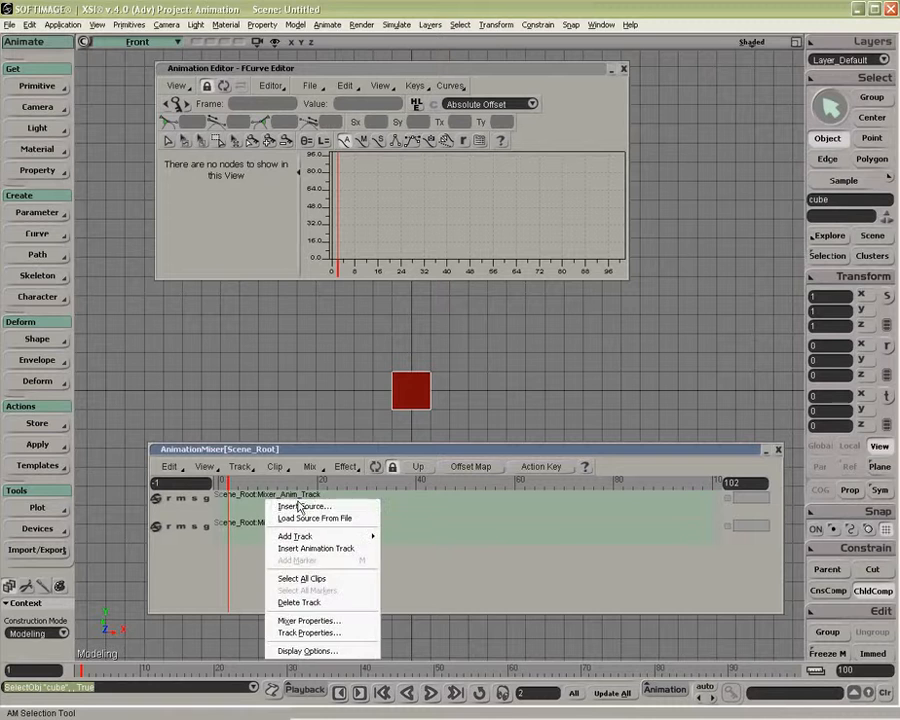
click(300, 506)
click(371, 361)
drag(321, 449, 278, 501)
Show the Right clip's fcurves in an enlarged FCurve editor with the cube_posx curve selected.
click(296, 527)
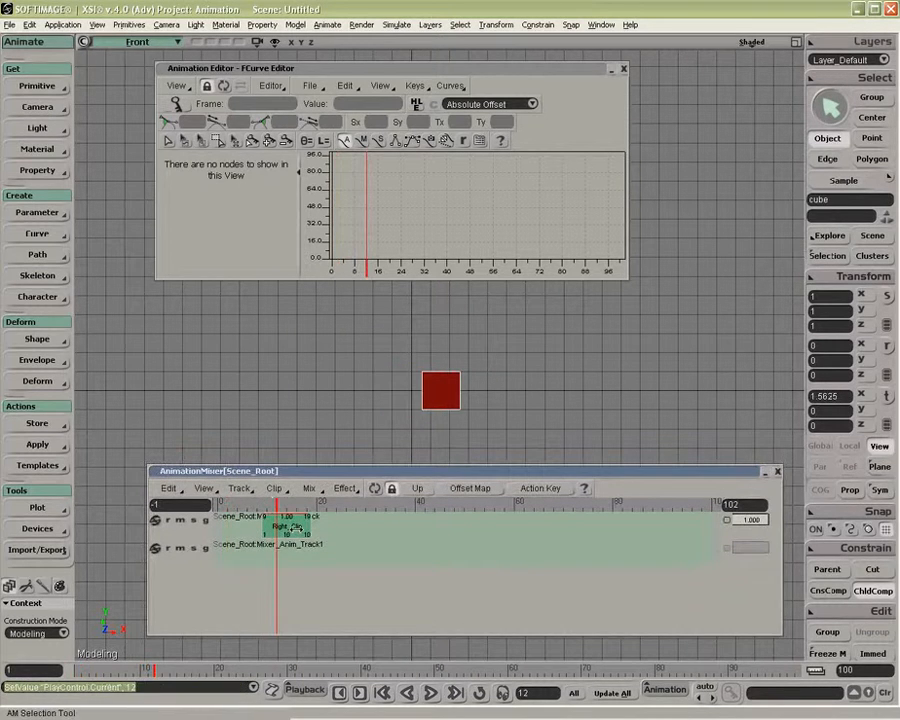
click(224, 87)
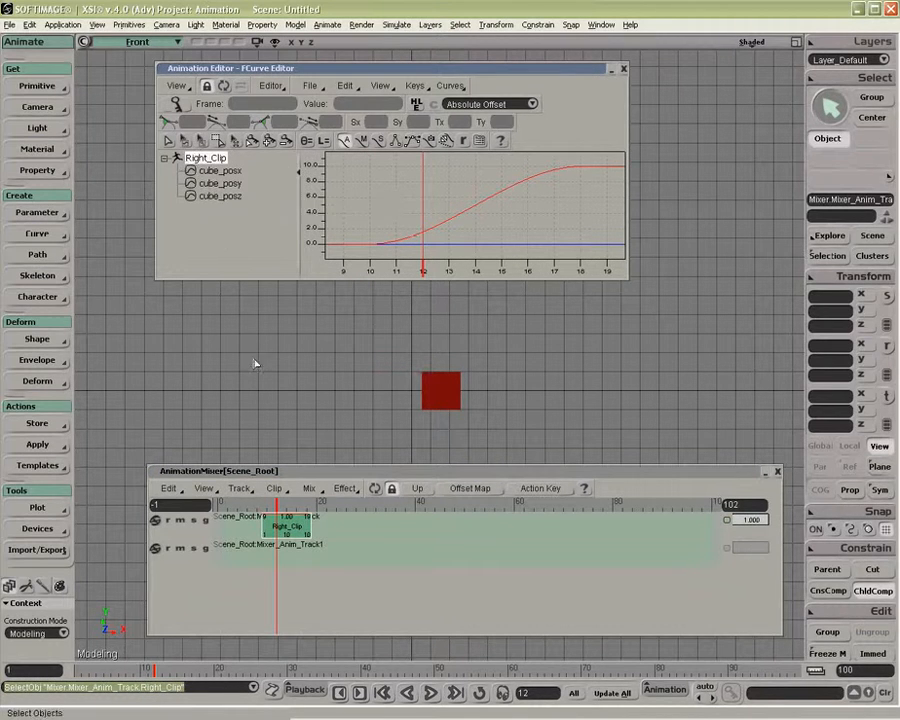
click(497, 200)
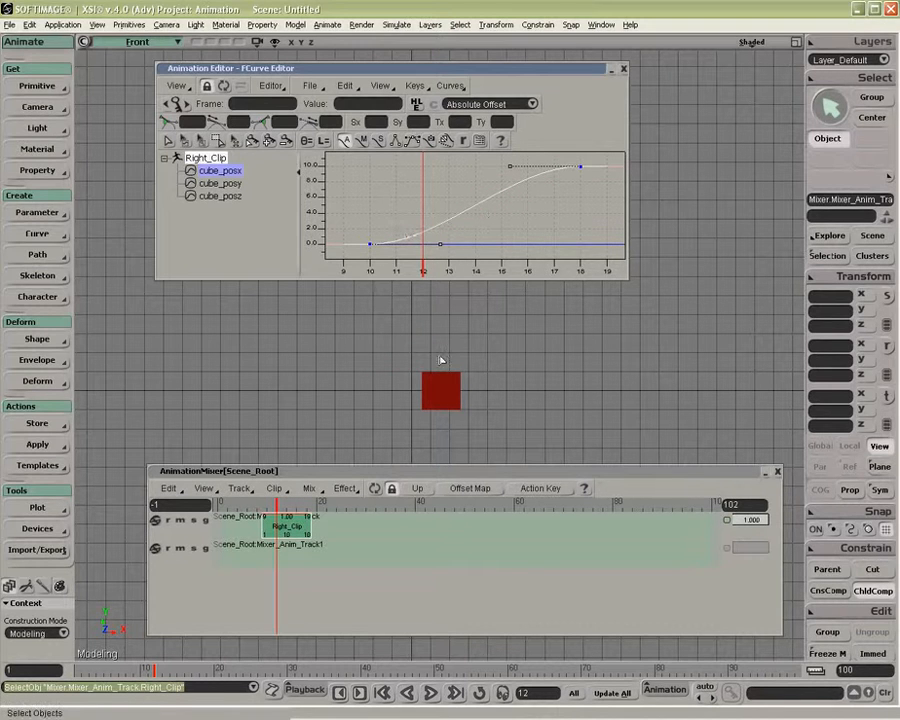
drag(628, 282, 696, 330)
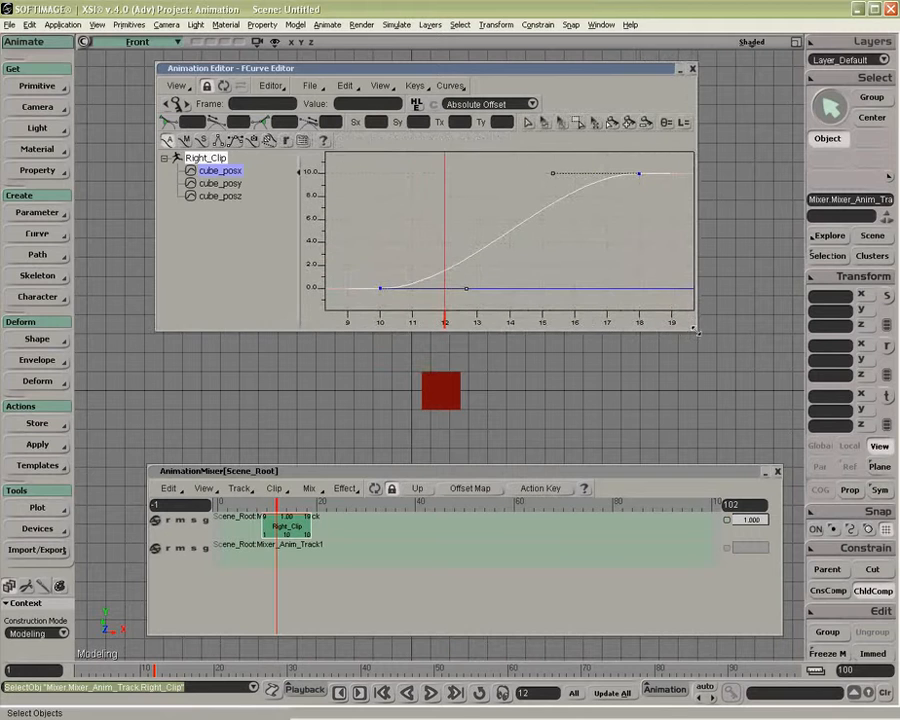
Move the Right clip to start at frame 1 on the first mixer track, keeping its cube_posx curve displayed.
click(380, 288)
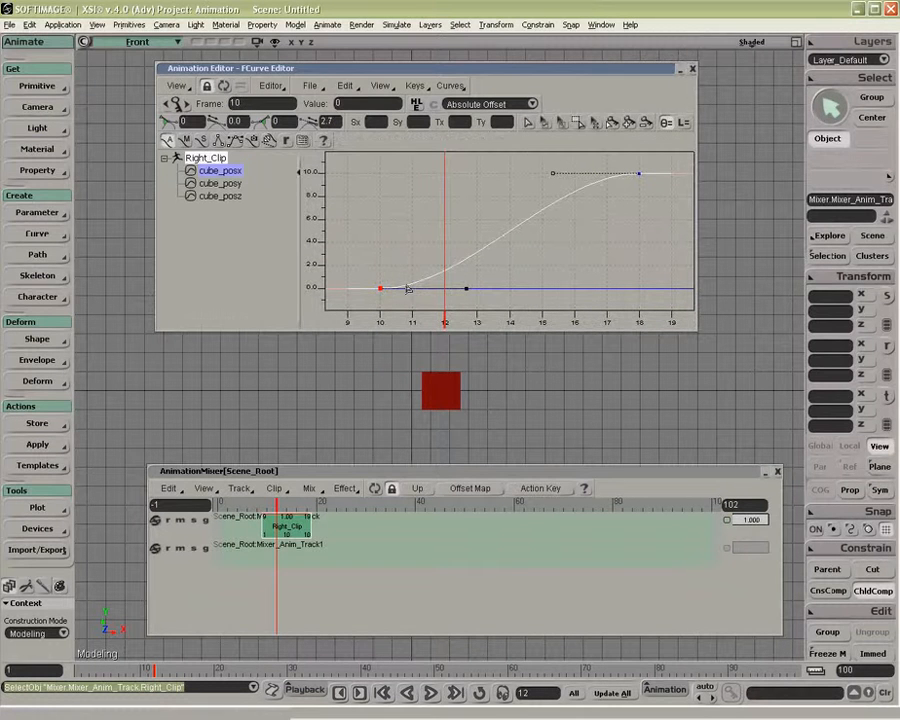
drag(357, 269, 403, 303)
click(276, 505)
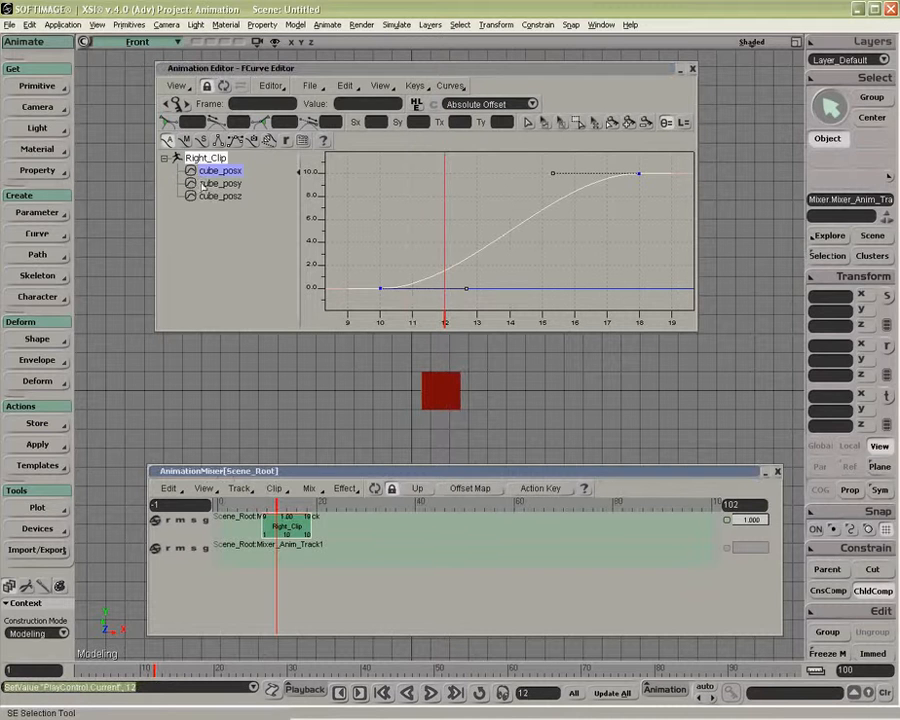
click(221, 185)
click(220, 171)
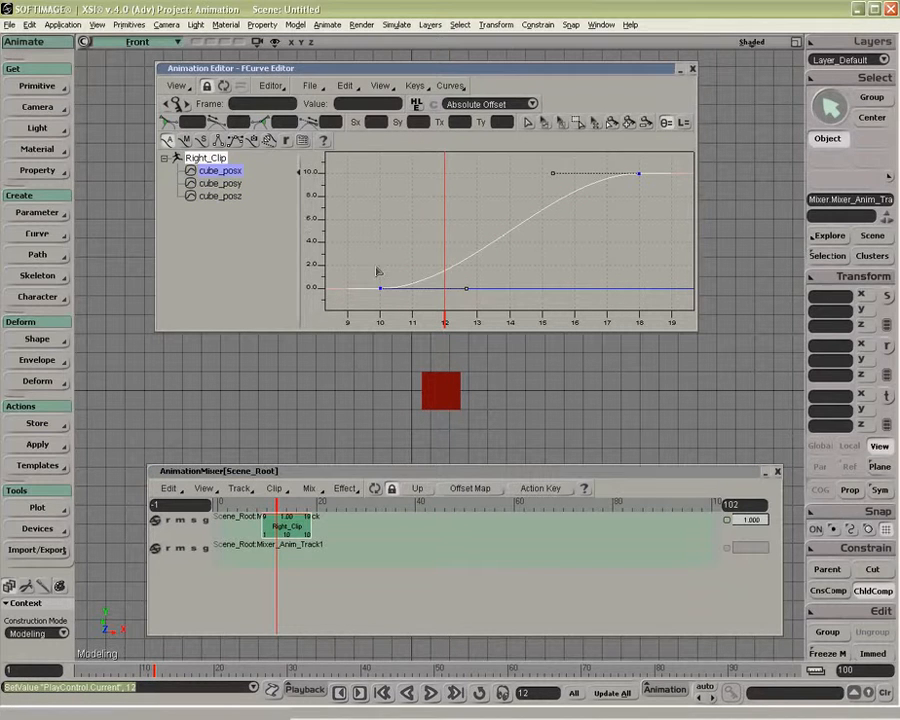
drag(287, 526, 230, 525)
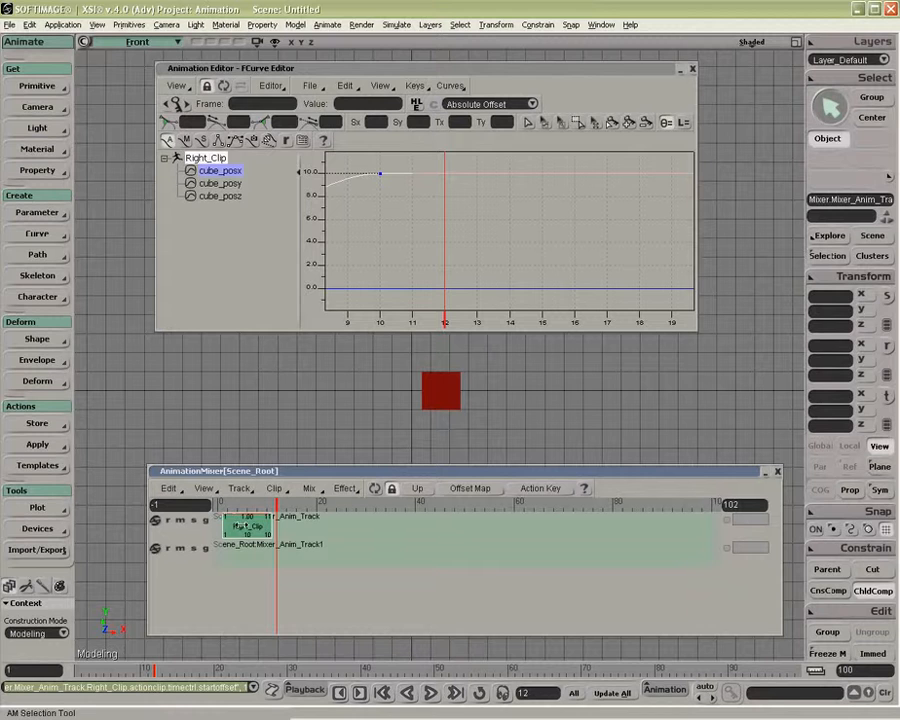
Set the first key of the Right clip's cube_posx curve to frame 1 and close the FCurve editor.
mouse_move(228, 517)
mouse_down()
mouse_move(245, 526)
mouse_move(329, 525)
mouse_move(243, 516)
mouse_up()
mouse_move(230, 527)
mouse_down()
mouse_move(284, 527)
mouse_move(230, 527)
mouse_up()
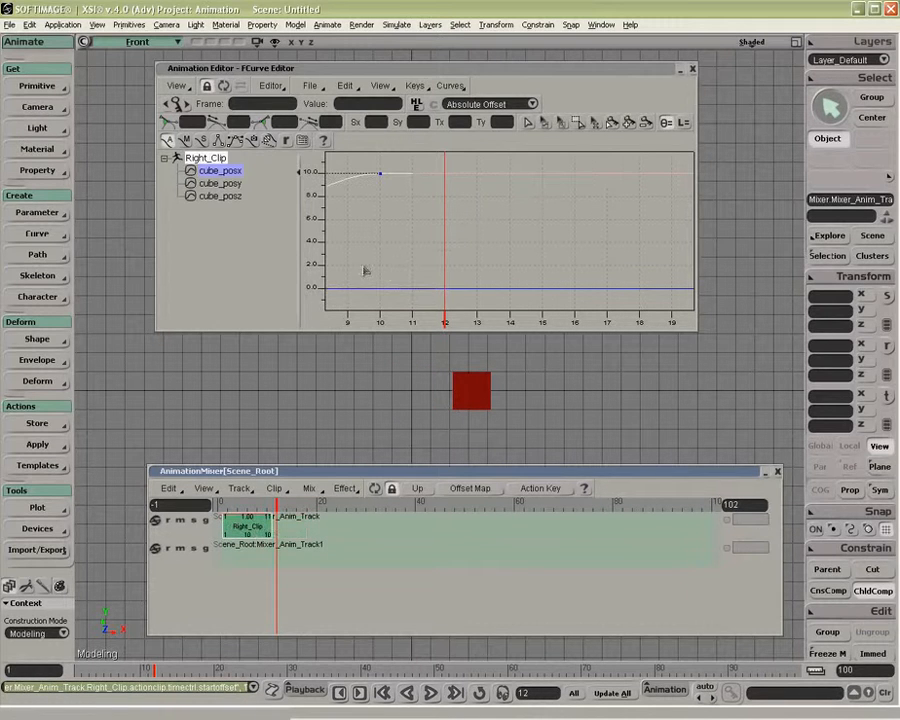
key(a)
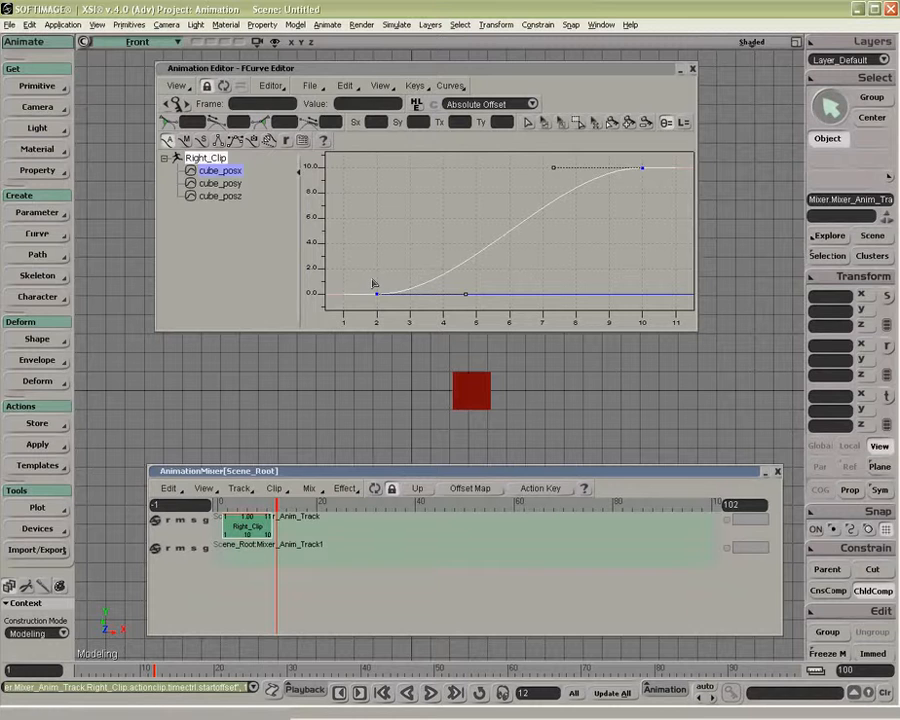
drag(366, 281, 391, 314)
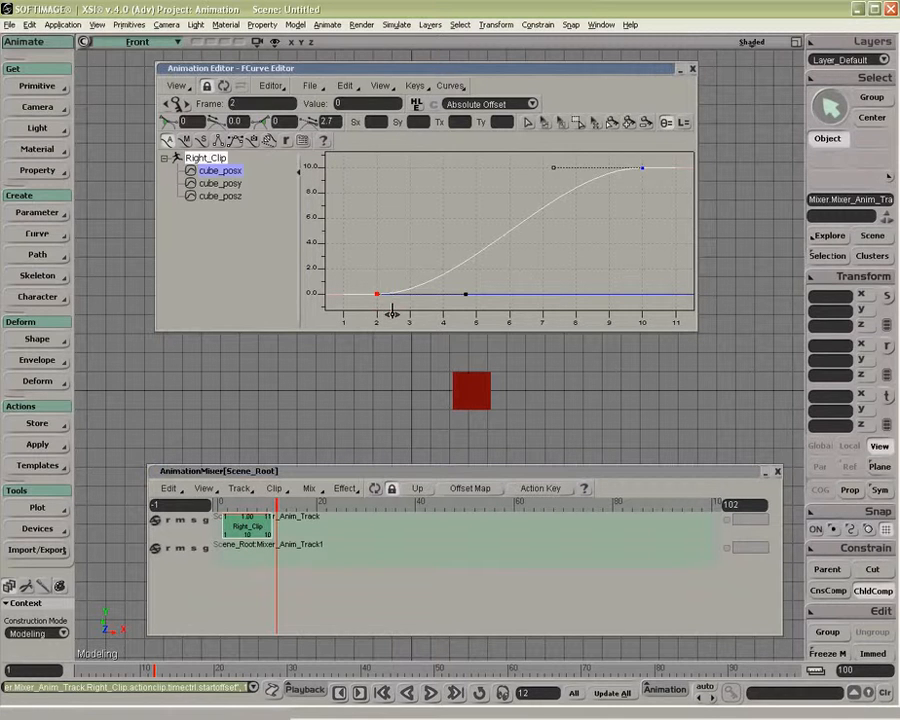
click(255, 103)
text(1)
key(Return)
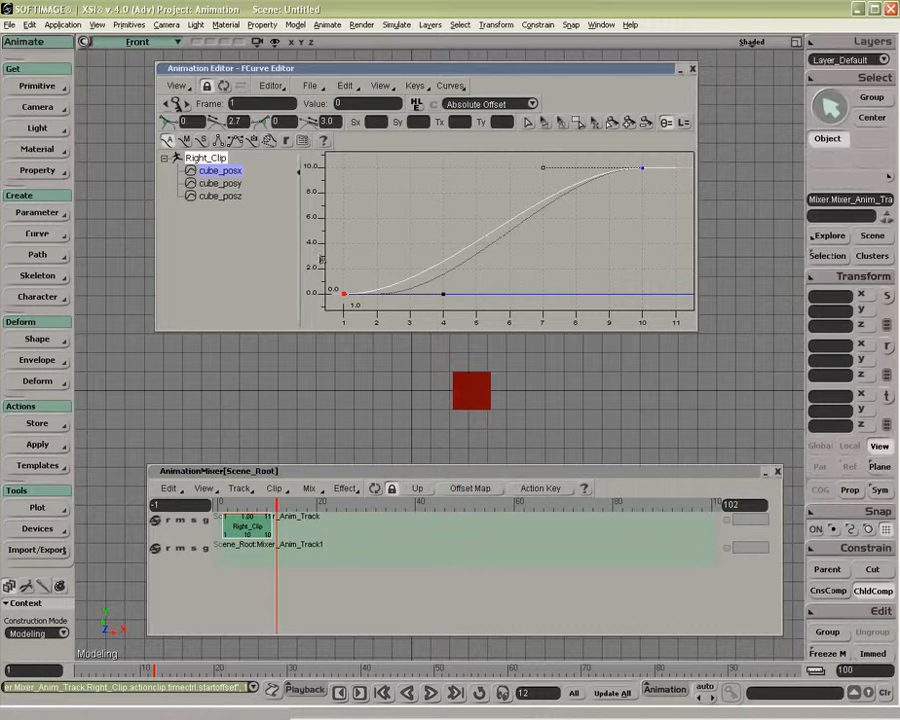
click(694, 70)
Try moving and stretching the Right clip to span frames 20 to 57, scrub through it, and return the clip to its original placement.
drag(277, 504, 361, 507)
drag(312, 508, 492, 518)
drag(336, 507, 454, 506)
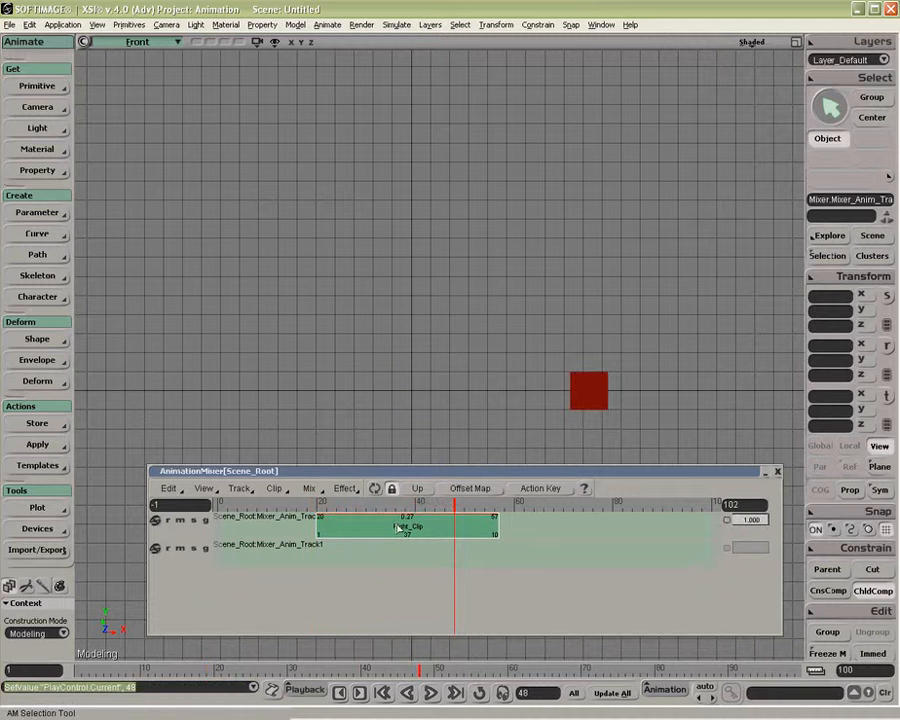
key(ctrl+z)
key(ctrl+z)
drag(344, 530, 250, 527)
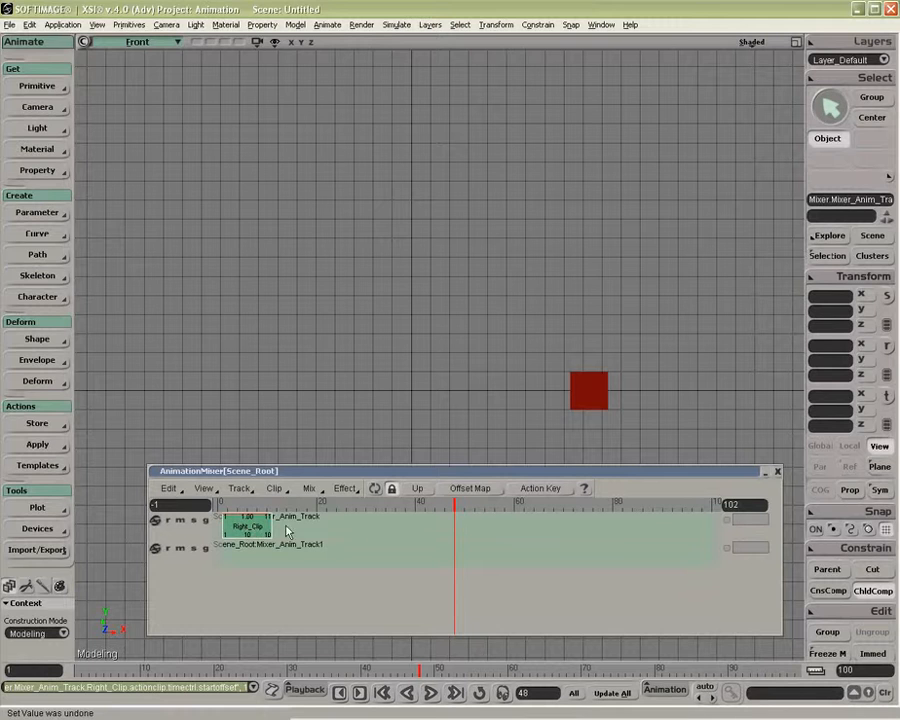
Insert the stored Up action as a clip starting at frame 1 on the second mixer track.
key(f)
right_click(287, 548)
click(258, 553)
double_click(382, 373)
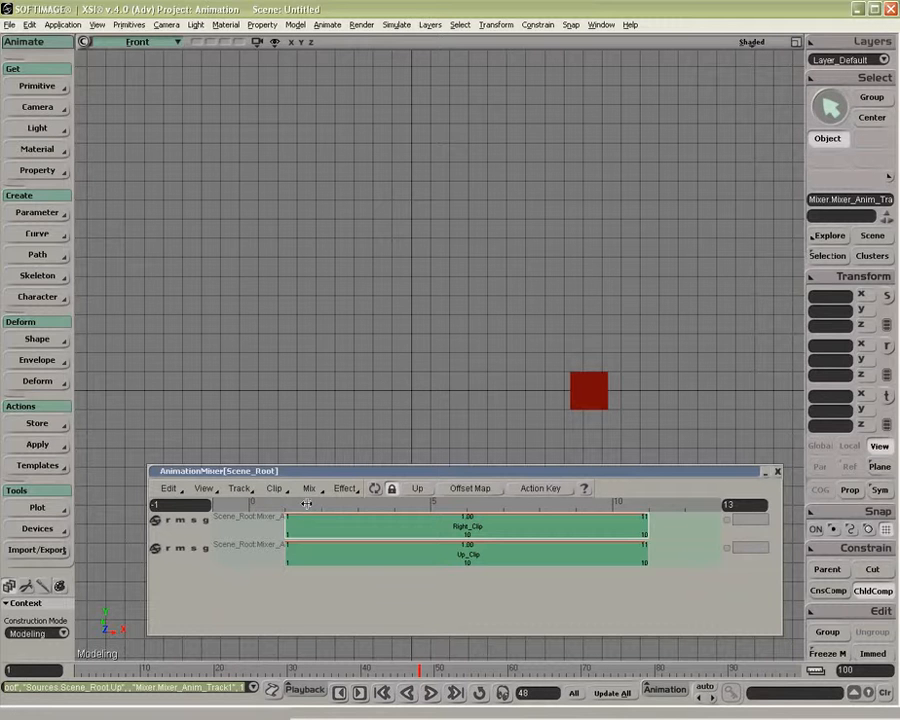
Lower the animation mixer window and scrub from frame 1 to examine the cube's motion with both clips.
drag(307, 504, 278, 504)
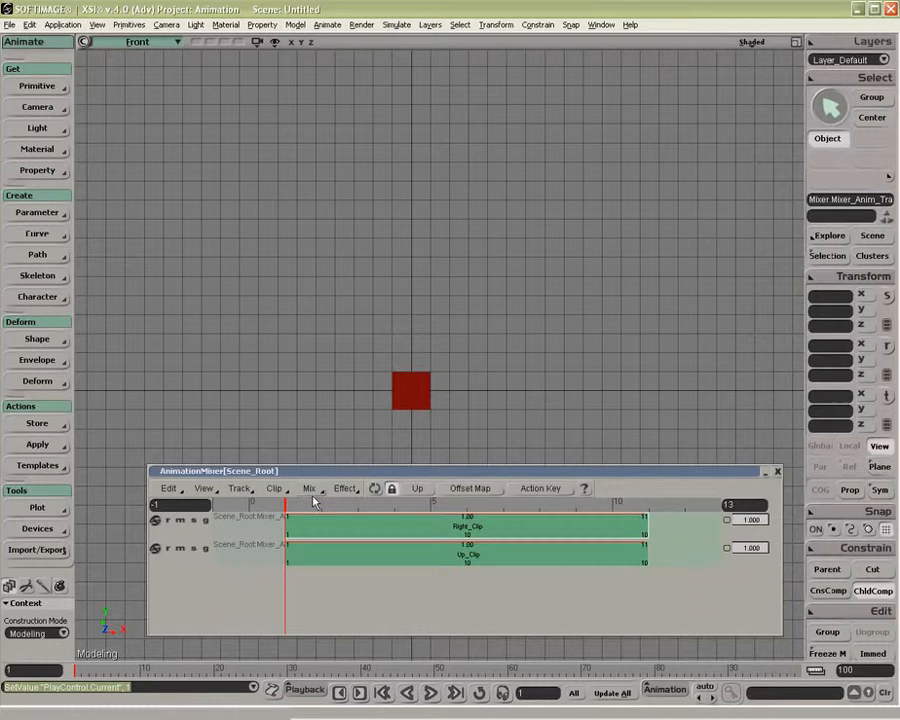
drag(355, 473, 332, 490)
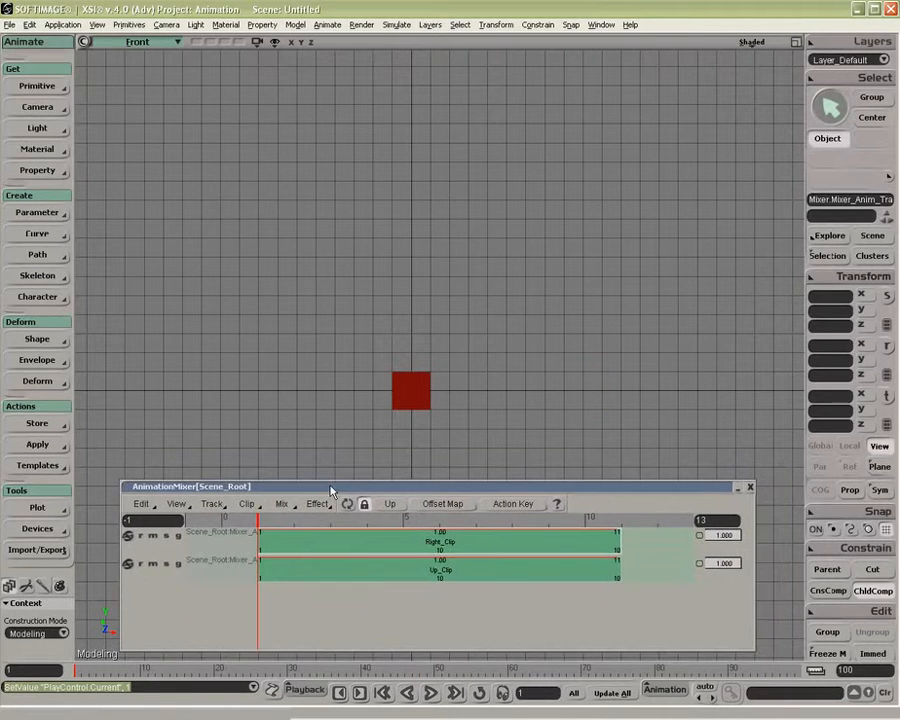
click(292, 521)
drag(292, 521, 331, 532)
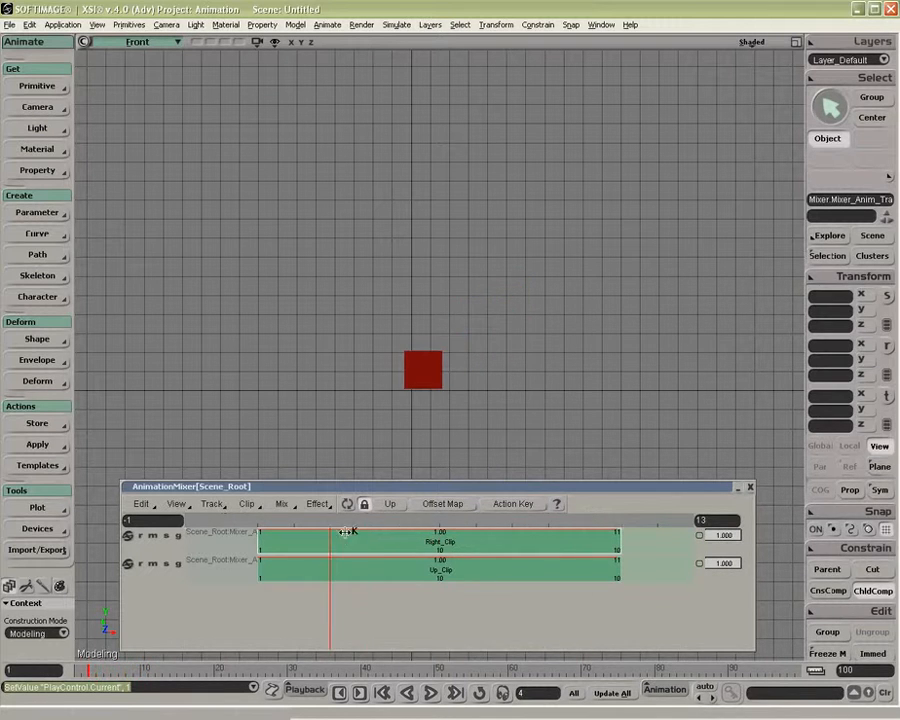
Examine the Right clip's curves in the Animation Editor and close it.
right_click(420, 543)
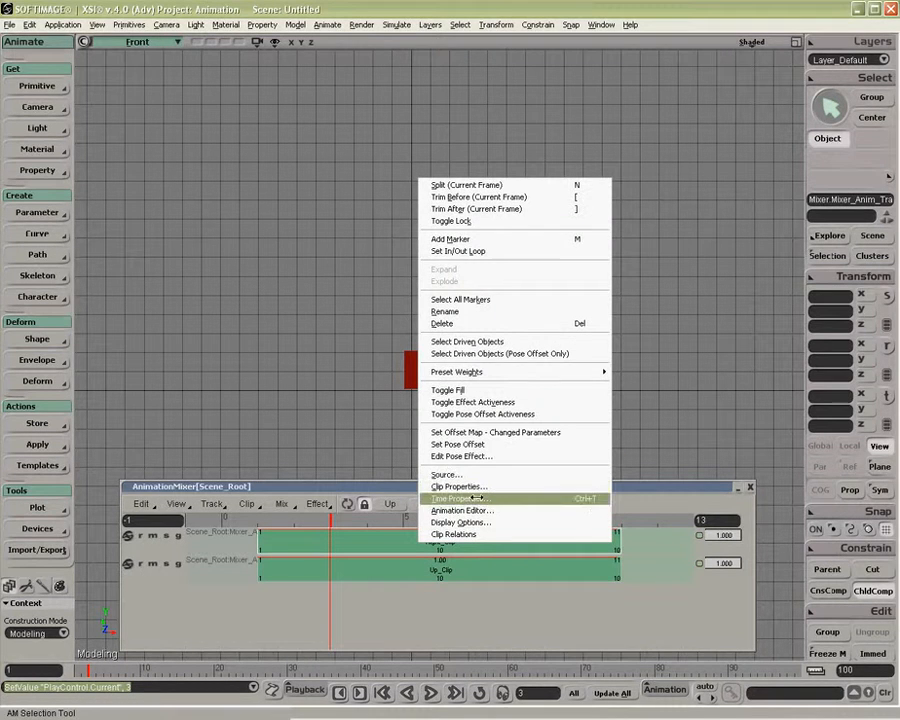
click(478, 510)
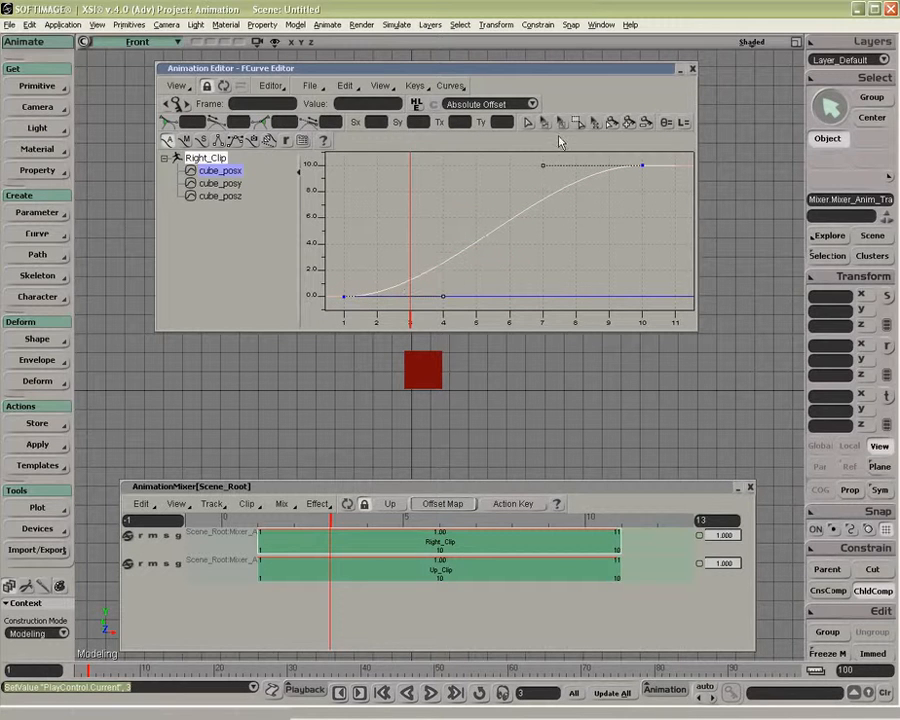
click(219, 142)
click(692, 69)
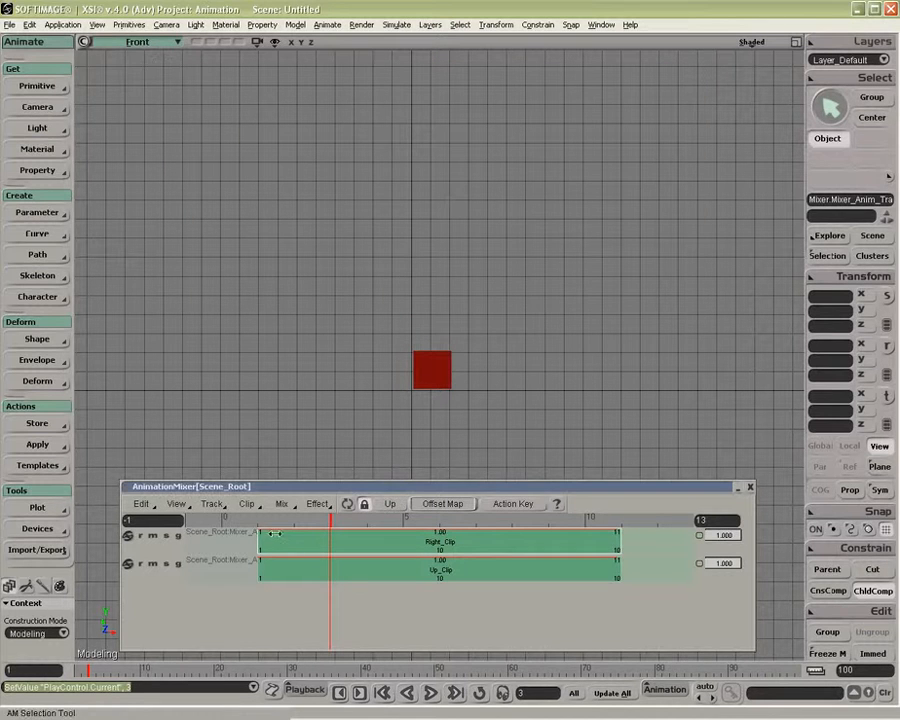
Scrub to frame 11, select the cube and activate Translate on all local axes to check its position values.
drag(328, 517, 615, 522)
click(508, 305)
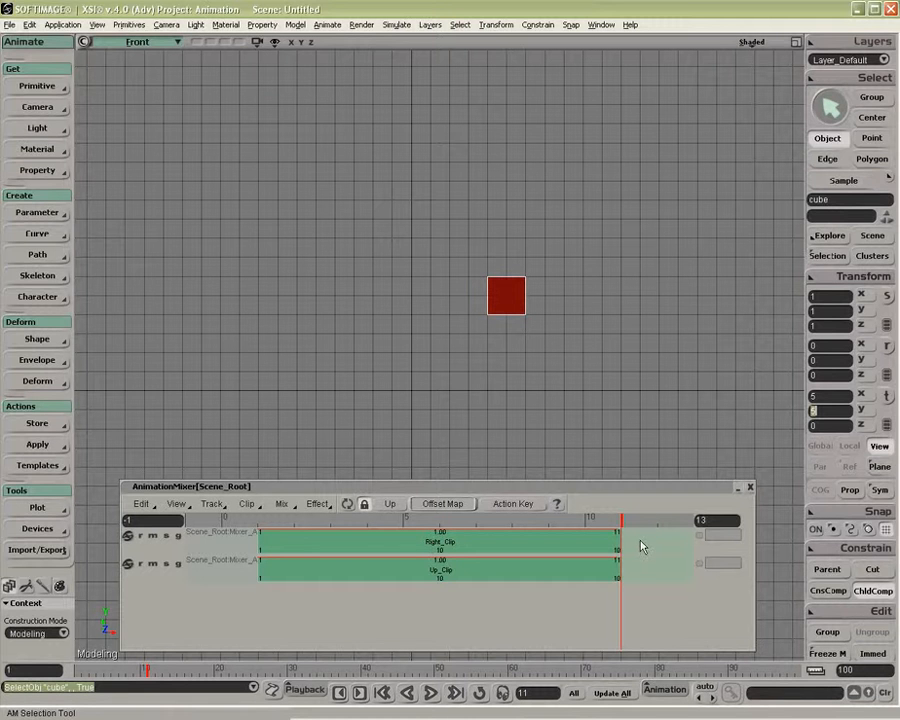
key(v)
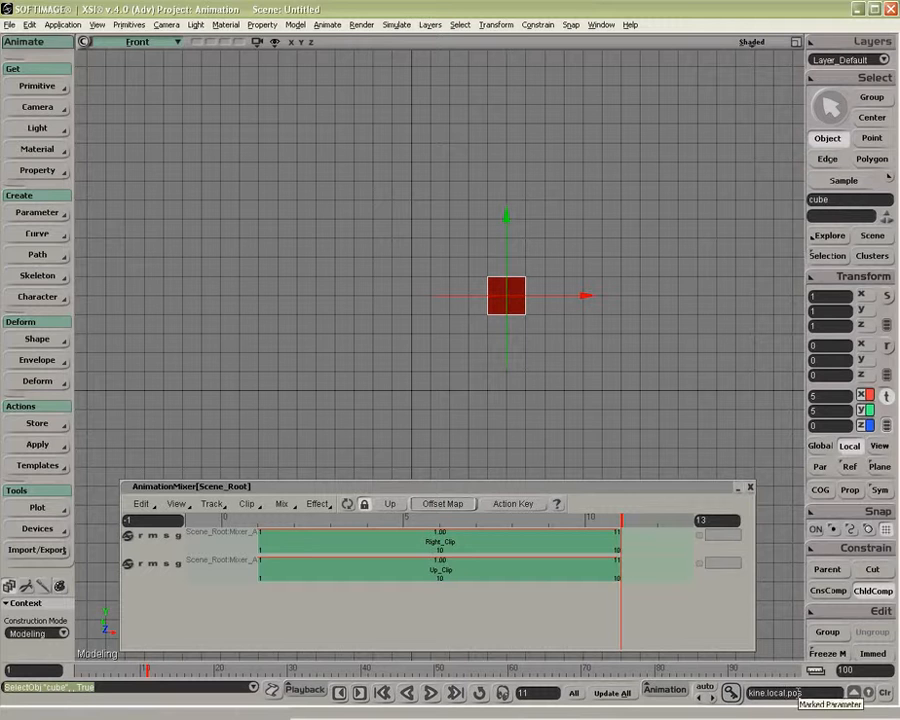
click(866, 411)
click(868, 396)
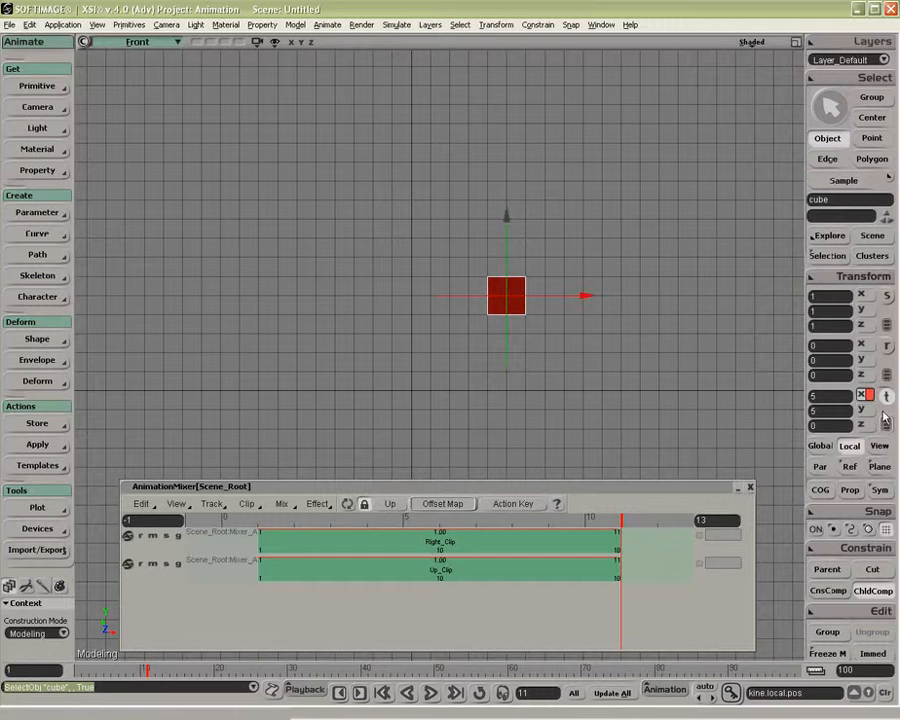
click(884, 416)
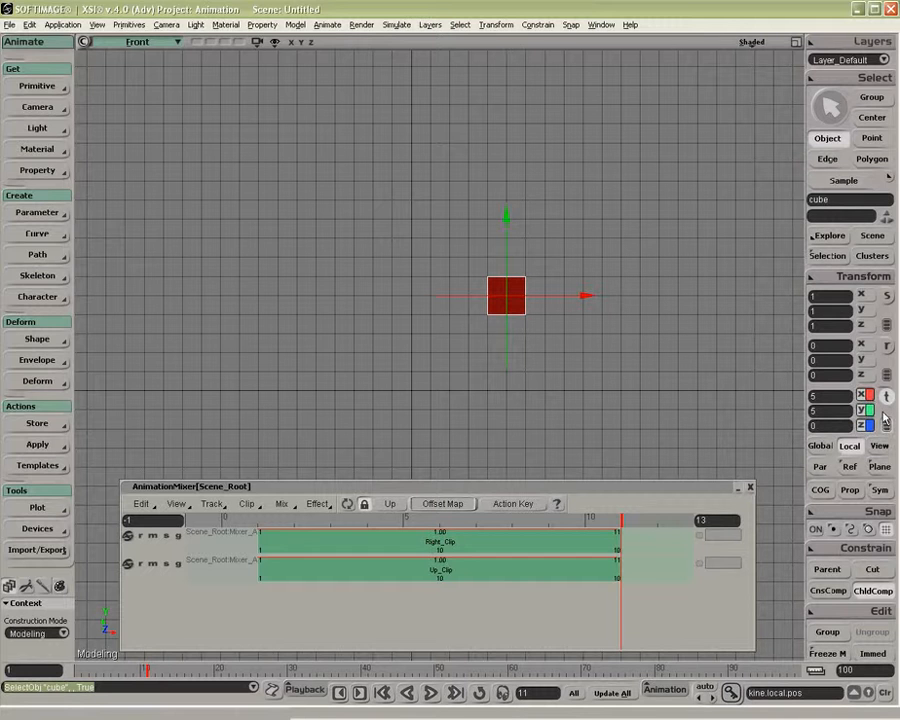
Display the mixer properties beside the cube and select the Right and Up clips in turn.
right_click(636, 541)
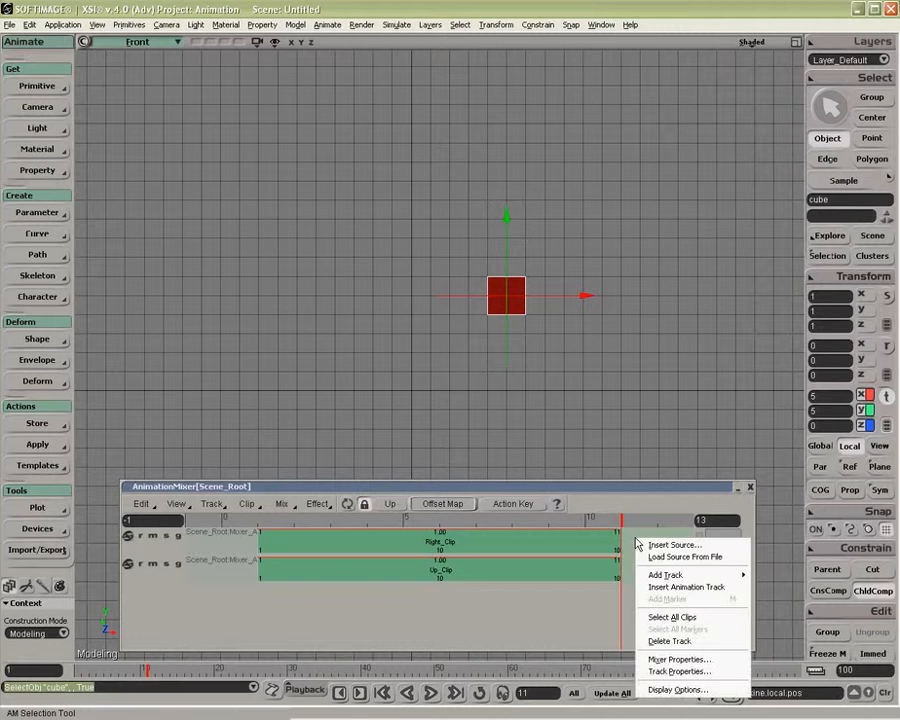
click(674, 663)
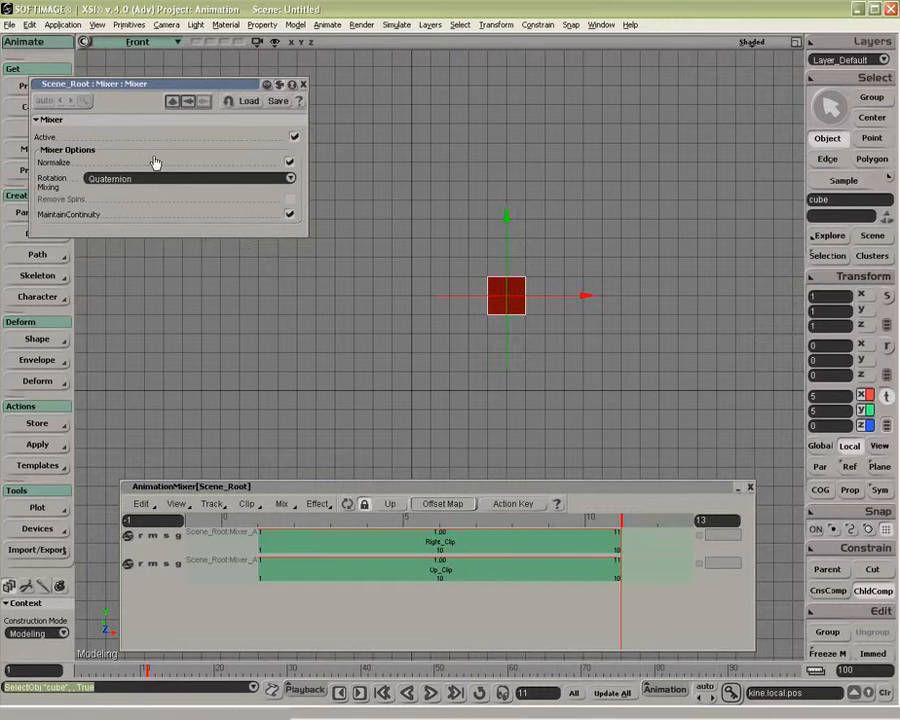
drag(164, 80, 207, 91)
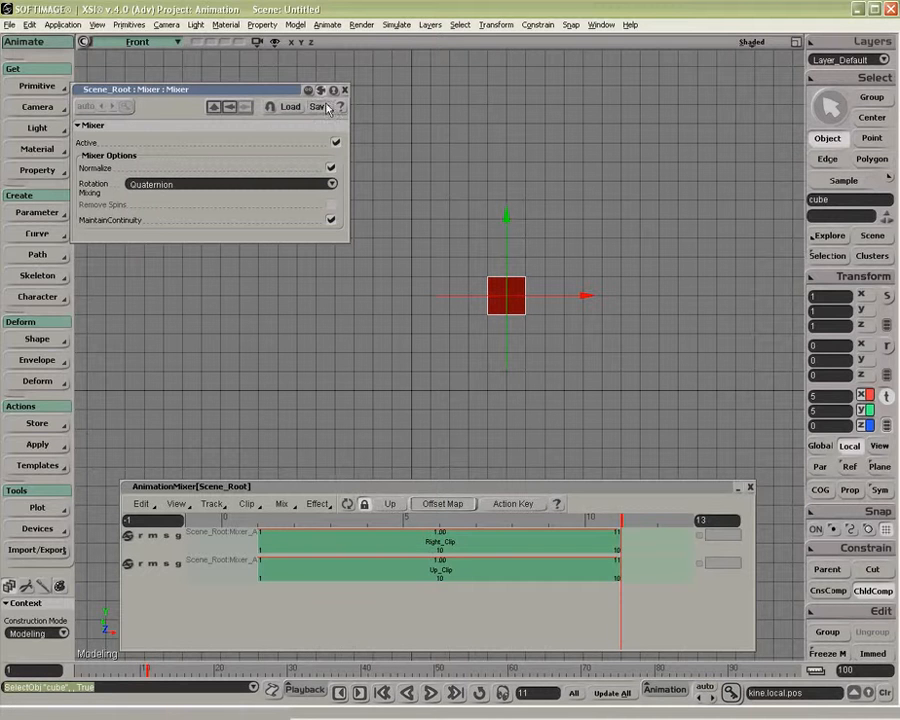
click(388, 538)
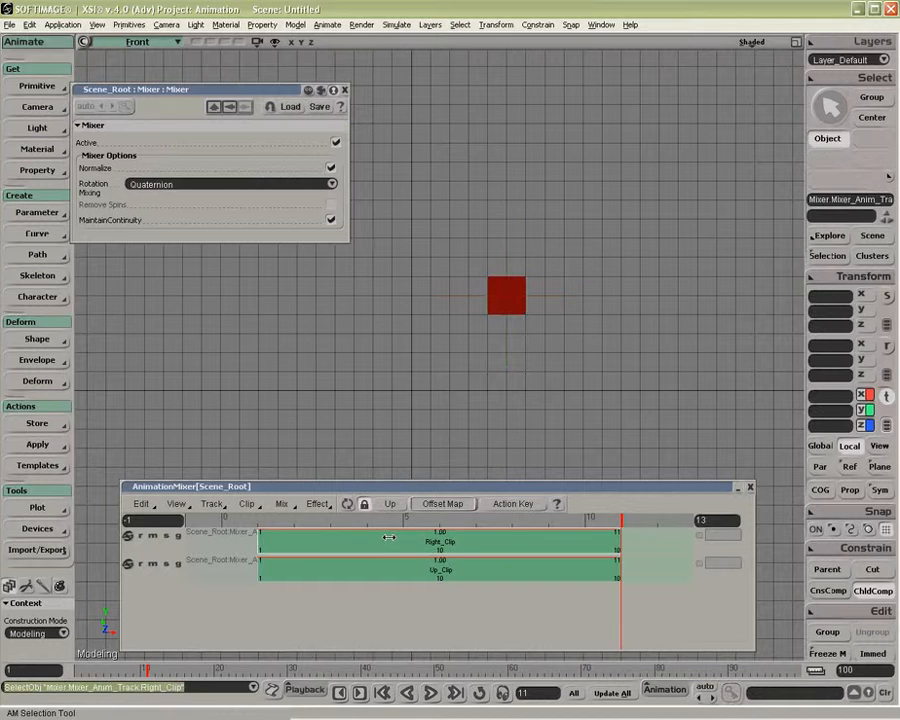
click(390, 571)
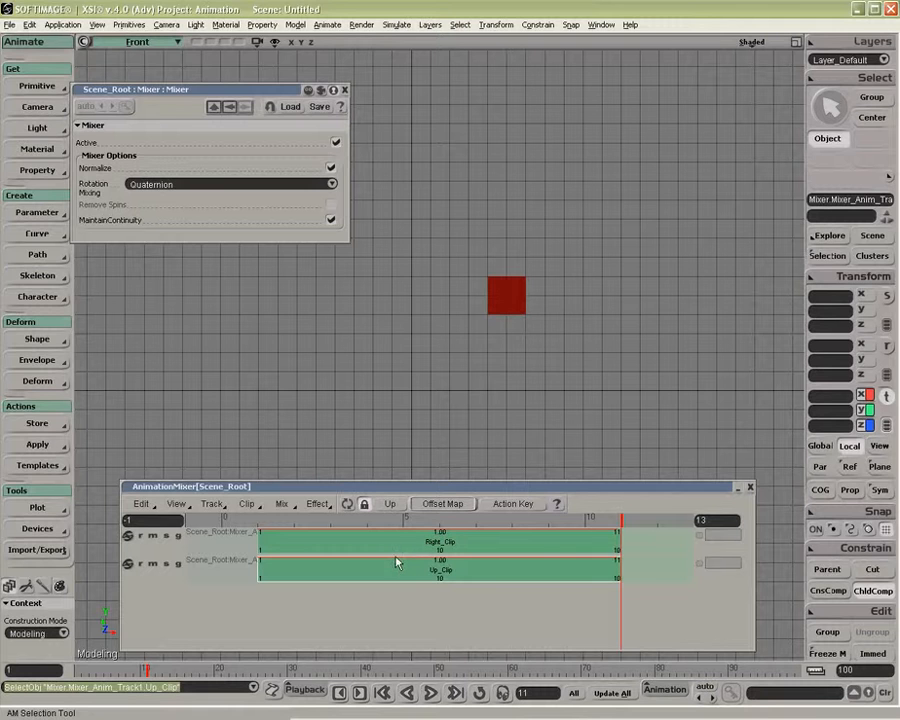
key(v)
Try the mix with Normalize off, scrubbing to frame 11 and back to frame 6 with the cube selected, and turn Normalize back on.
click(332, 169)
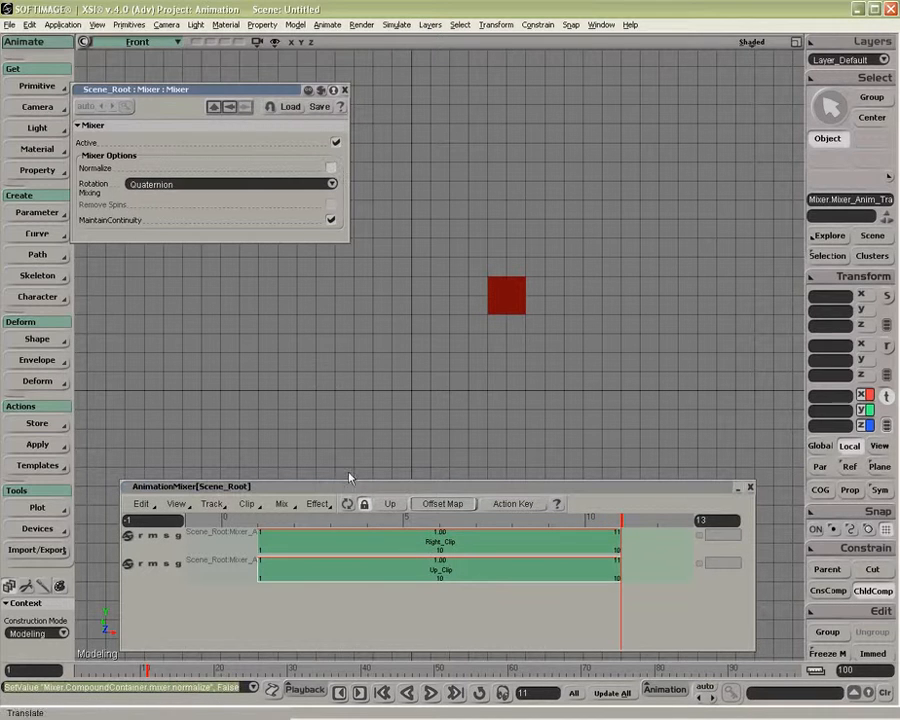
click(310, 519)
drag(310, 519, 616, 528)
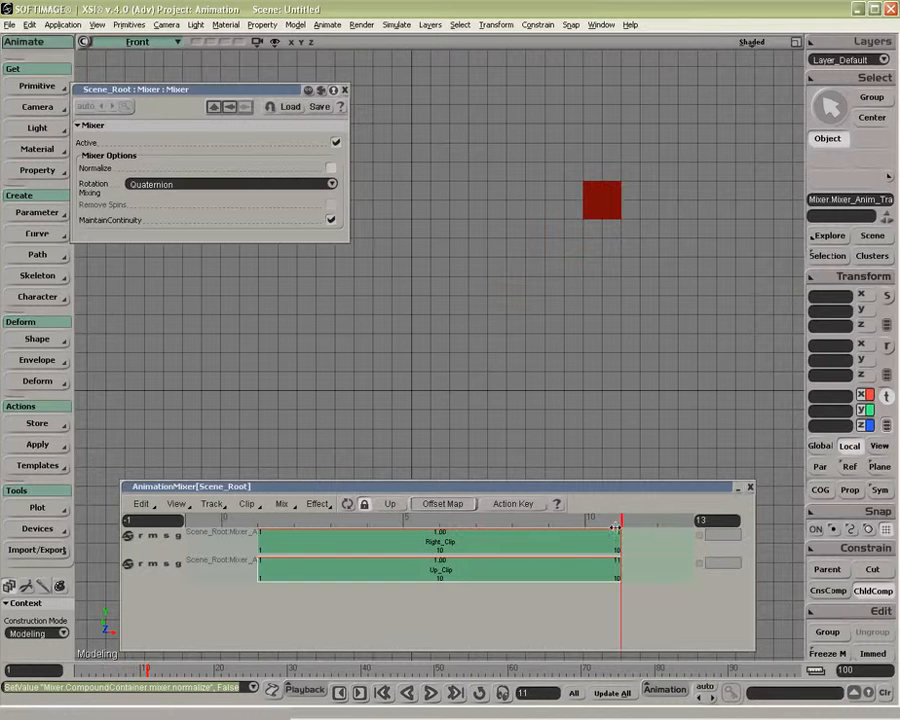
click(602, 205)
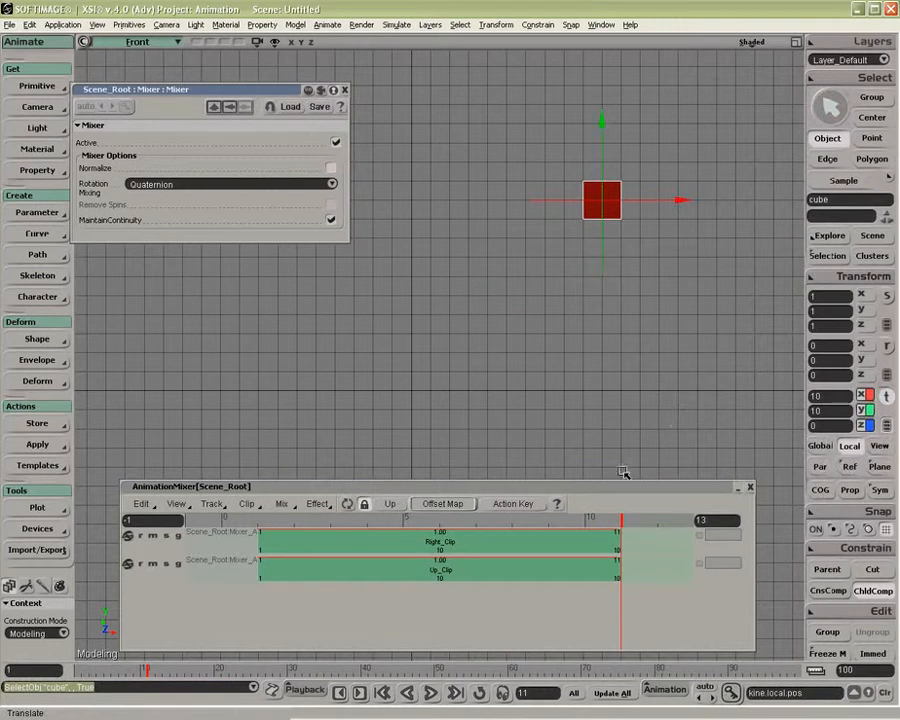
drag(599, 519, 437, 516)
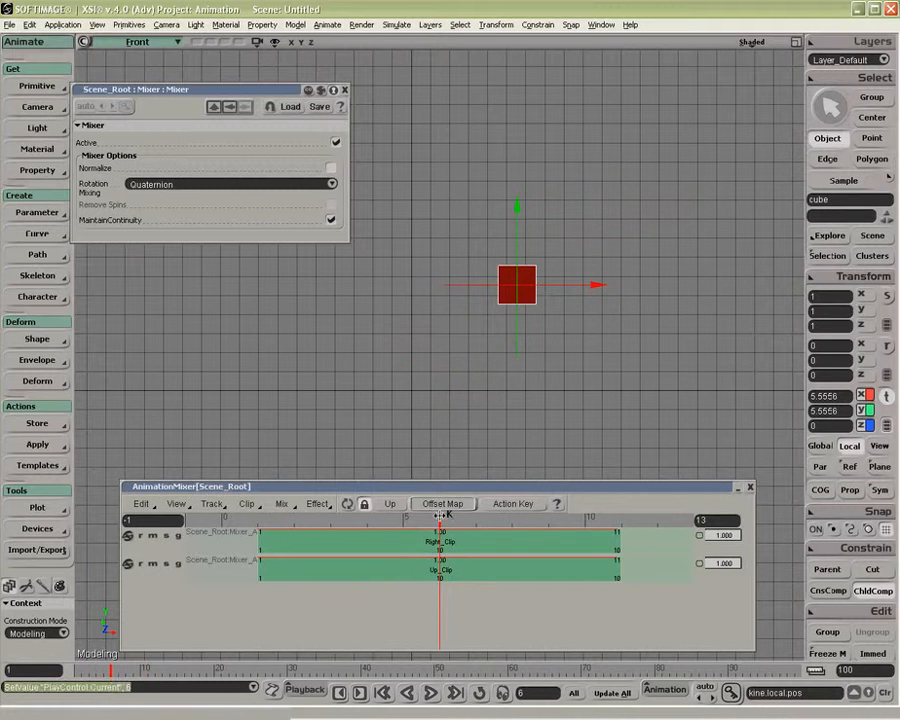
click(331, 168)
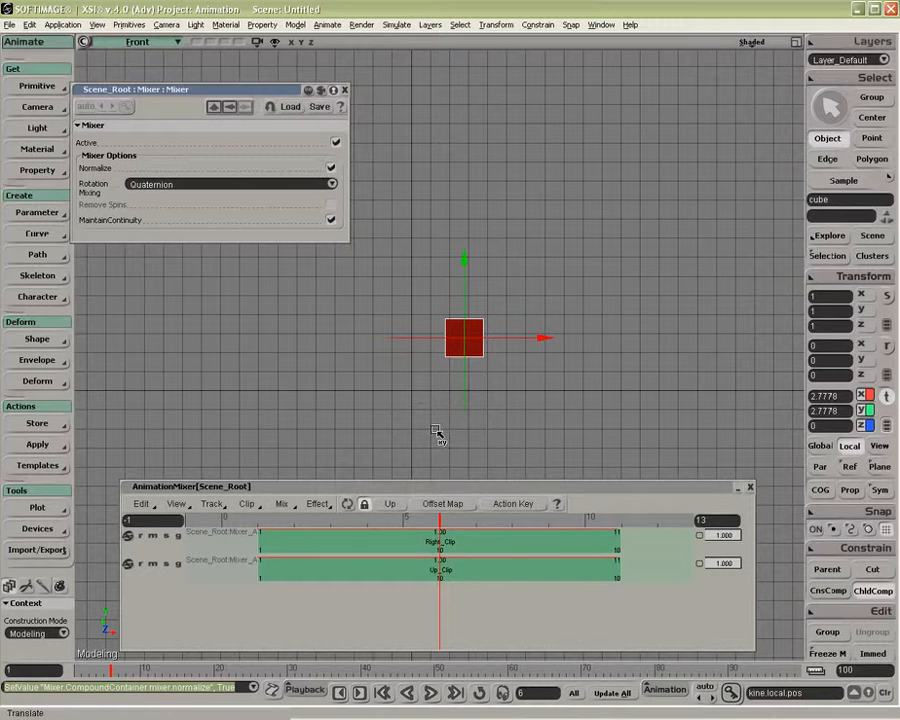
Turn off the cube.kine.local.posy and cube.kine.local.posz items in the Right clip's properties and close them.
right_click(472, 539)
click(506, 484)
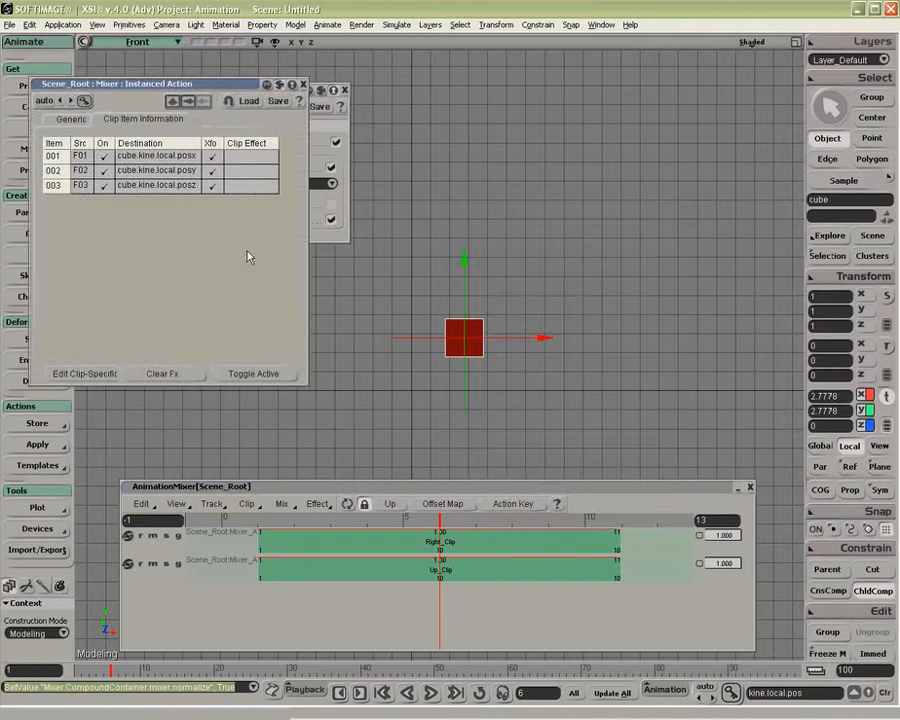
click(110, 173)
click(104, 185)
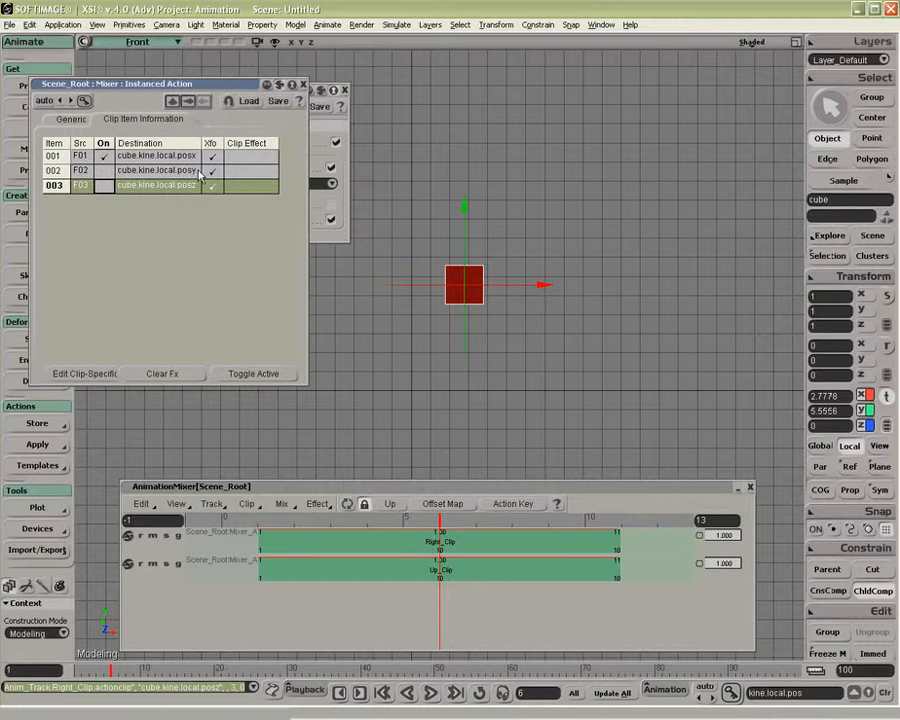
click(303, 84)
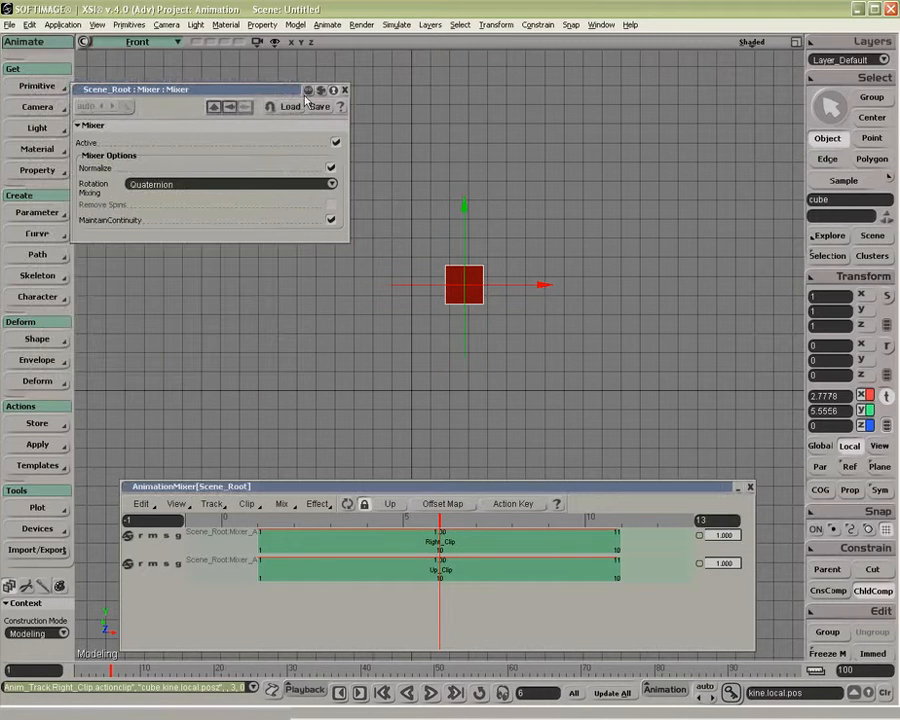
Turn off the cube.kine.local.posx and posz items in the Up clip's properties and scrub to frame 11 and back to frame 6.
right_click(413, 570)
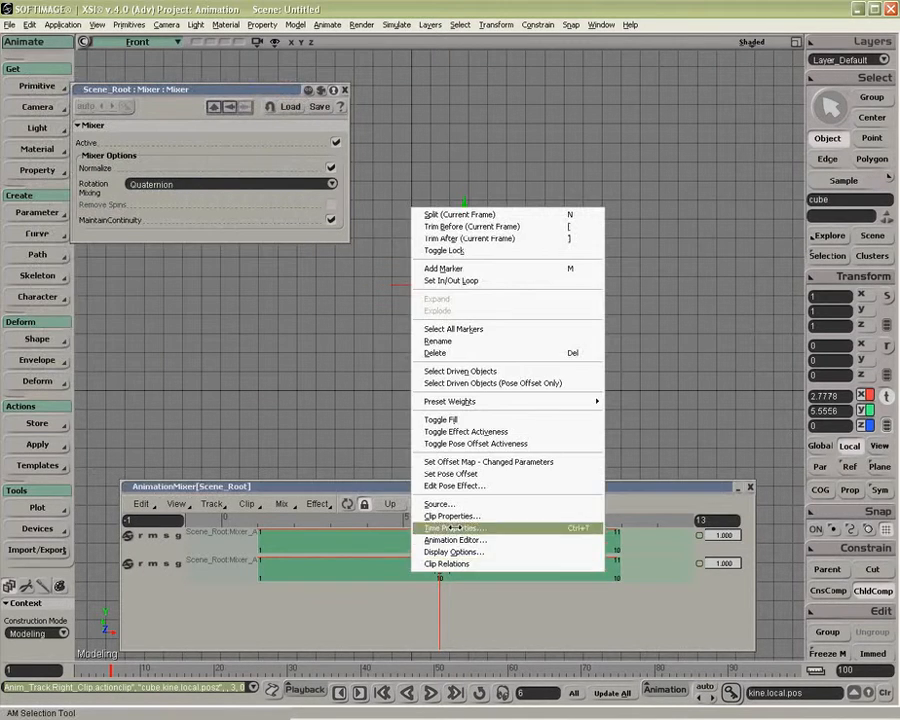
click(450, 516)
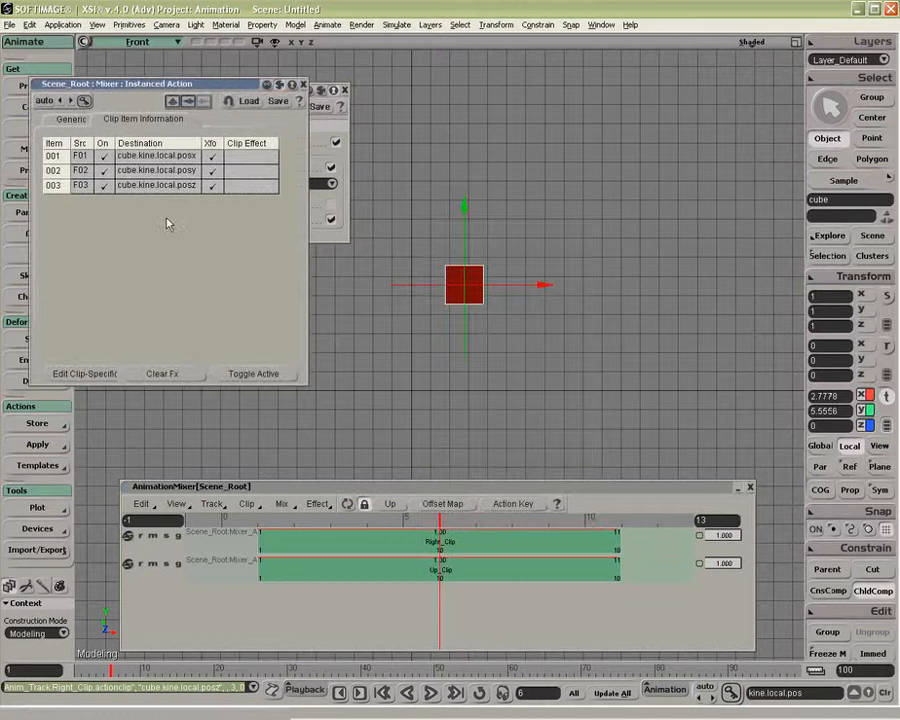
click(104, 156)
click(105, 186)
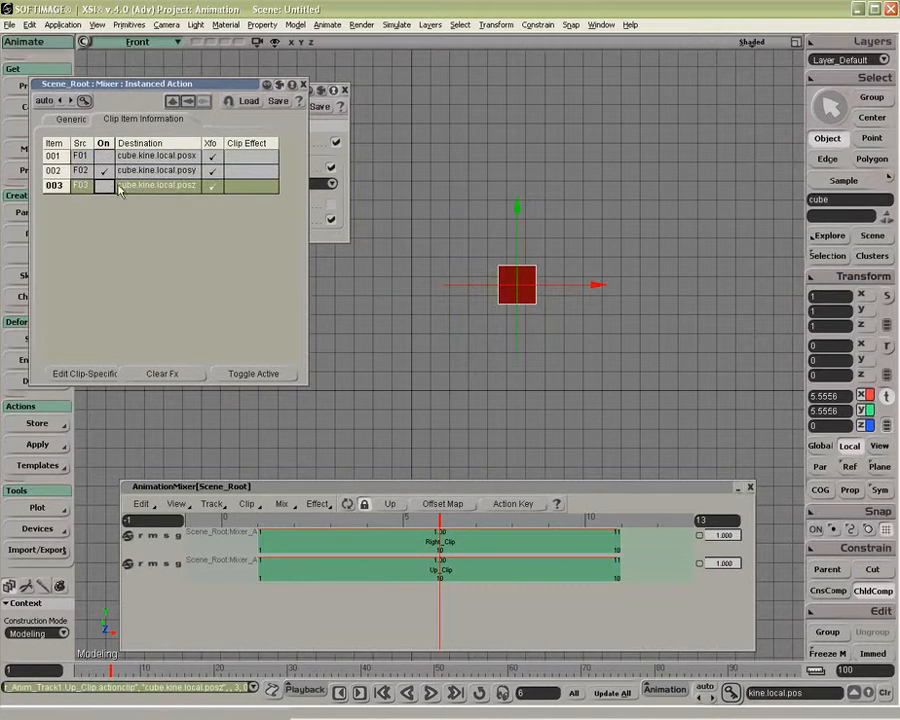
click(305, 86)
drag(440, 520, 620, 519)
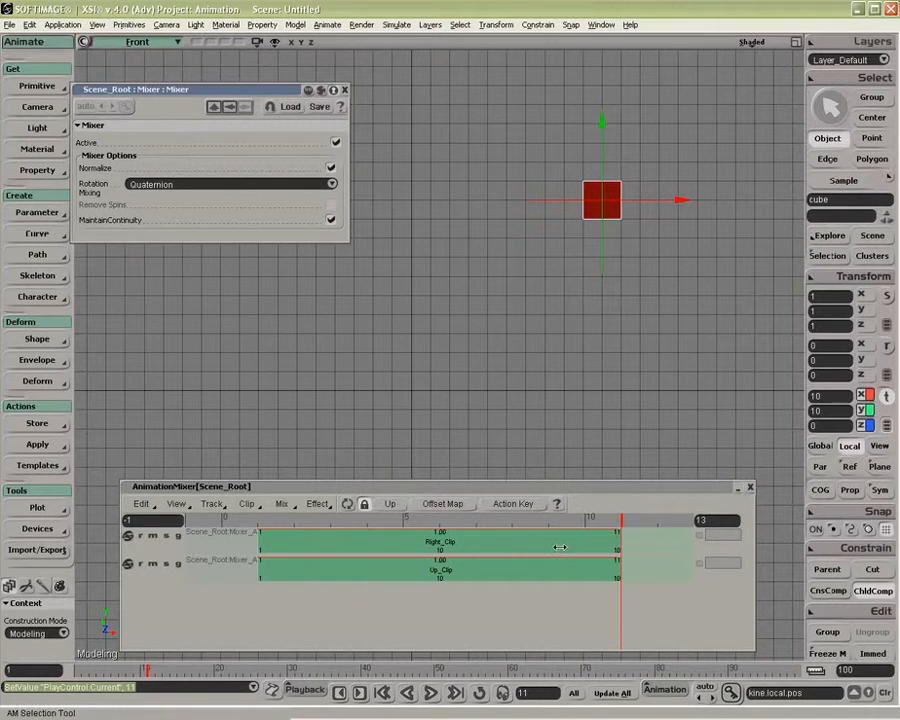
drag(530, 521, 433, 518)
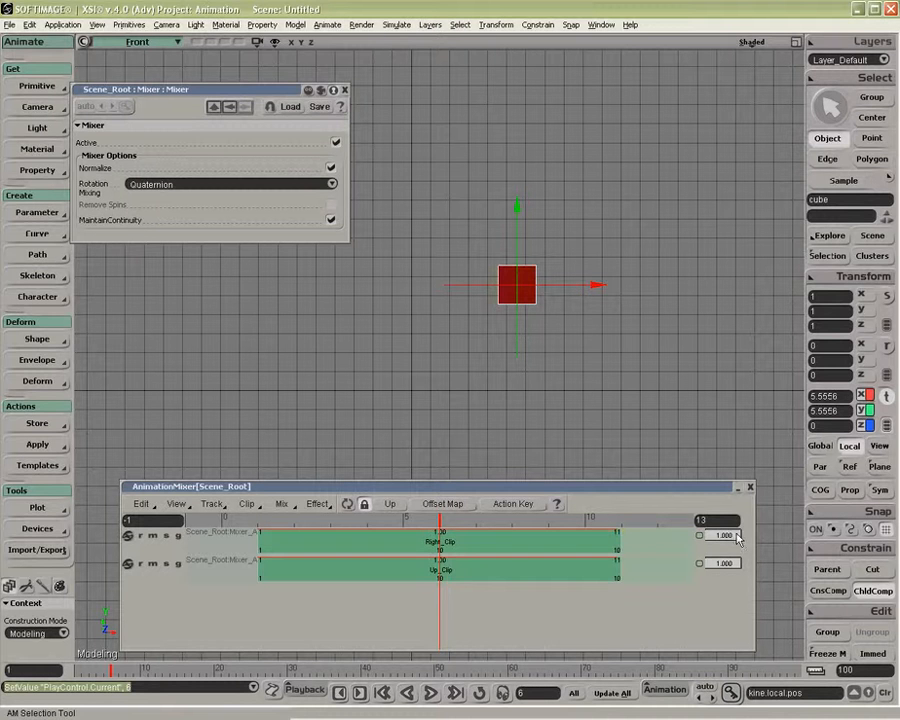
Test the clip weights, return both to 1, and turn the cube.kine.local.posy and posz items back on in the Right clip's properties.
drag(731, 536, 765, 568)
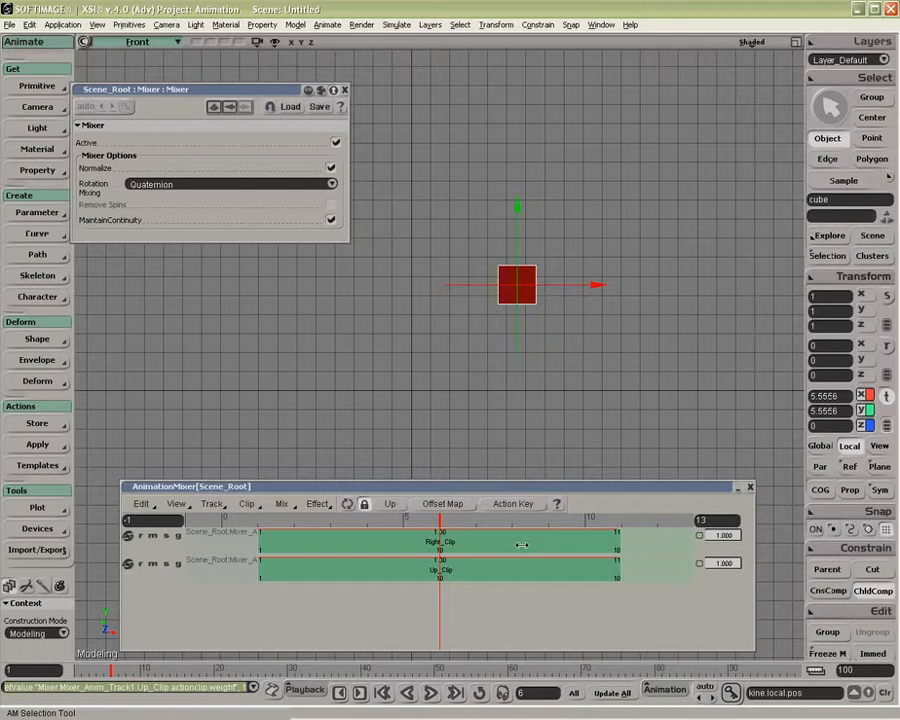
right_click(521, 544)
click(490, 484)
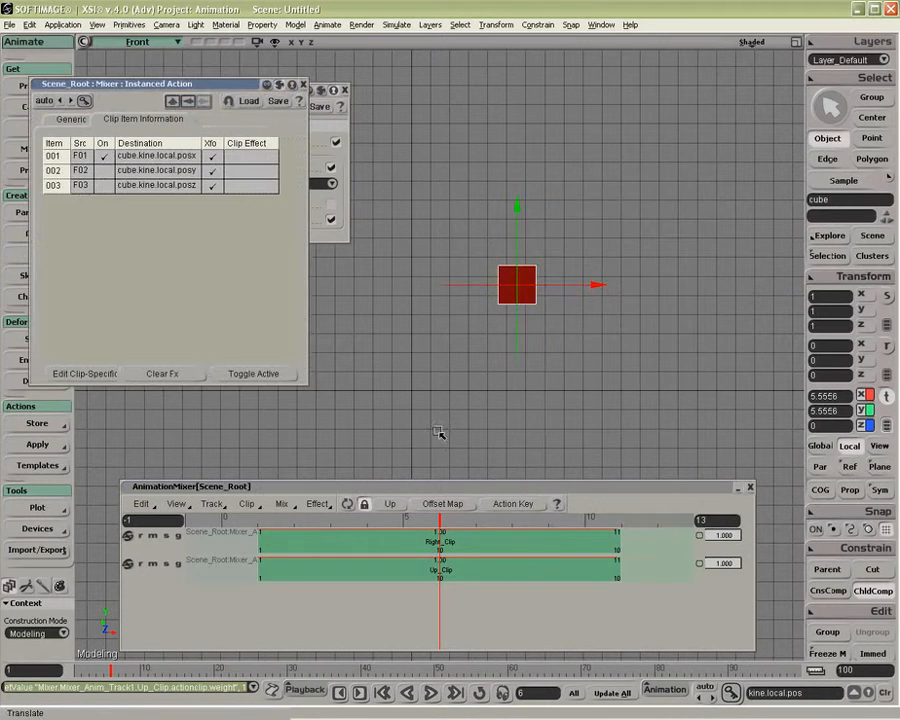
click(104, 171)
click(110, 187)
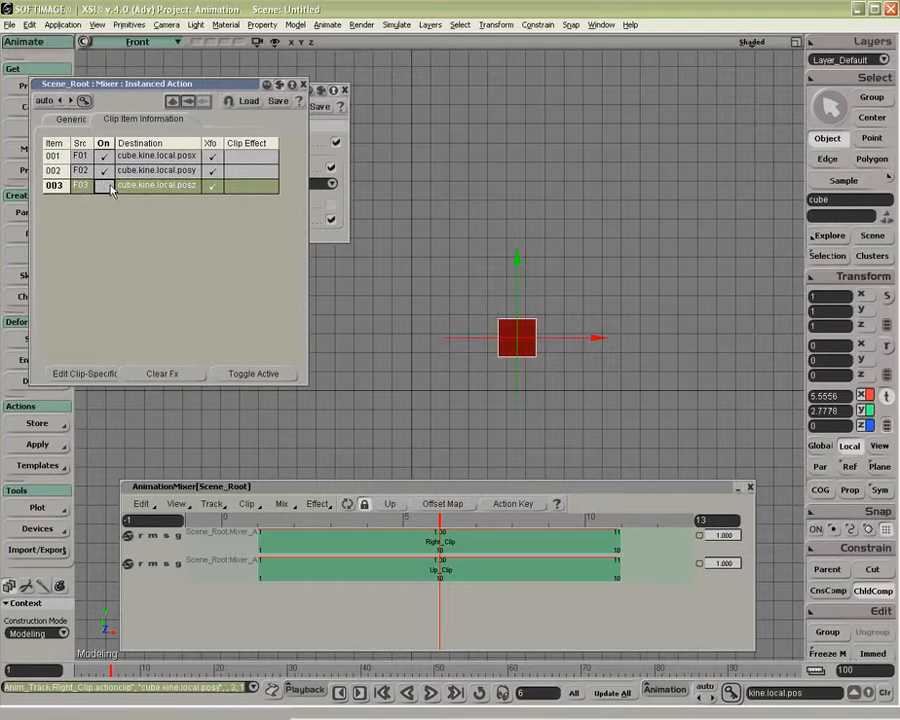
Turn the cube.kine.local.posx and posz items back on in the Up clip's properties and close them.
click(369, 572)
click(104, 156)
click(104, 186)
click(304, 85)
Try the mix with the Right clip's weight at 1 and the Up clip's at 0, scrubbing to frames 11 and 10, and select the cube.
drag(735, 534, 693, 567)
drag(440, 519, 620, 525)
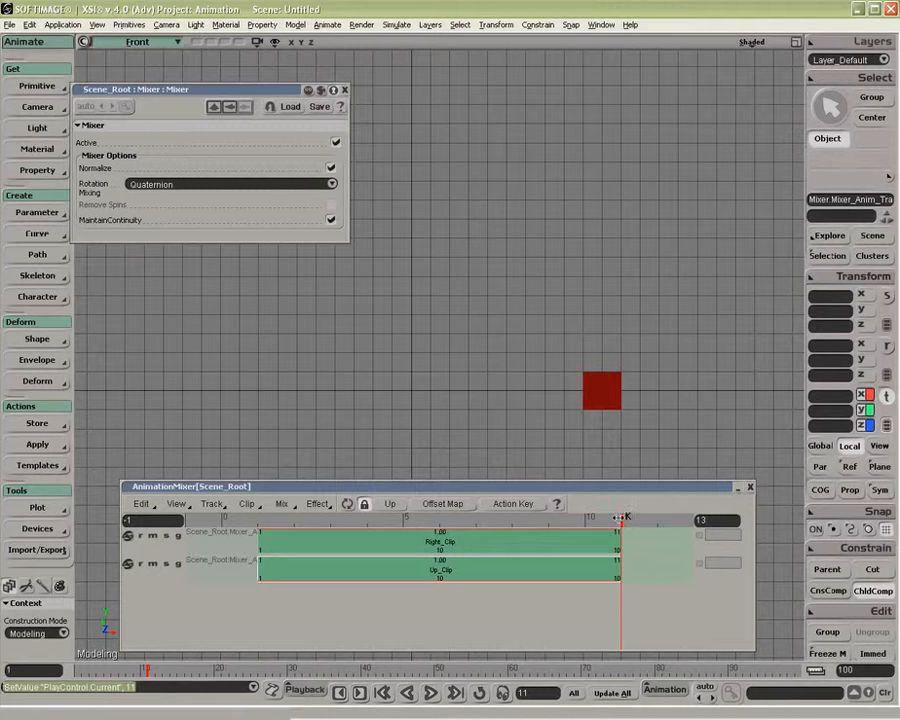
drag(622, 519, 586, 519)
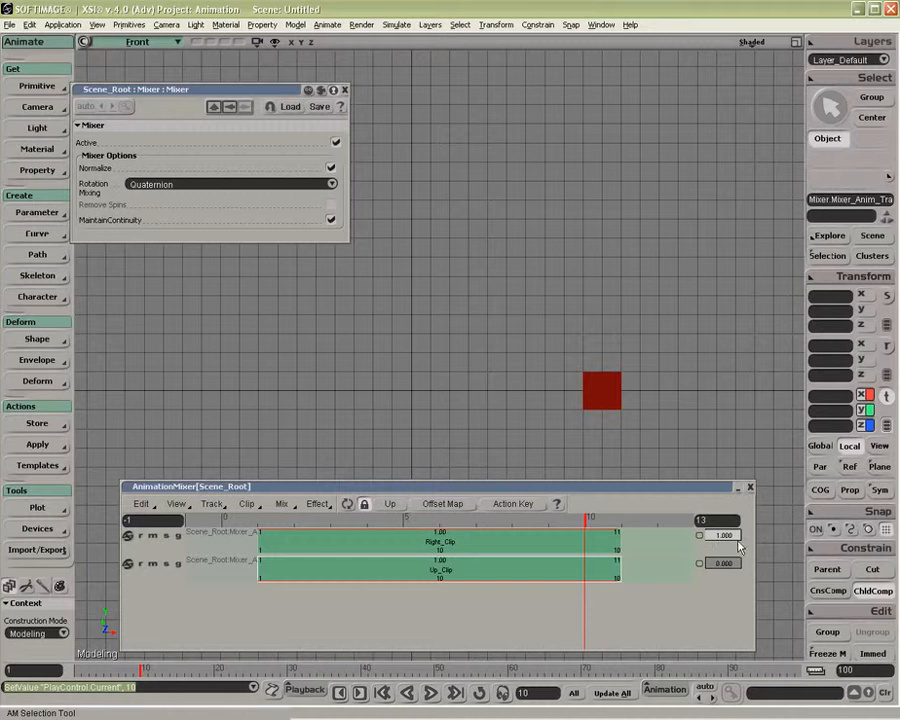
key(v)
click(608, 402)
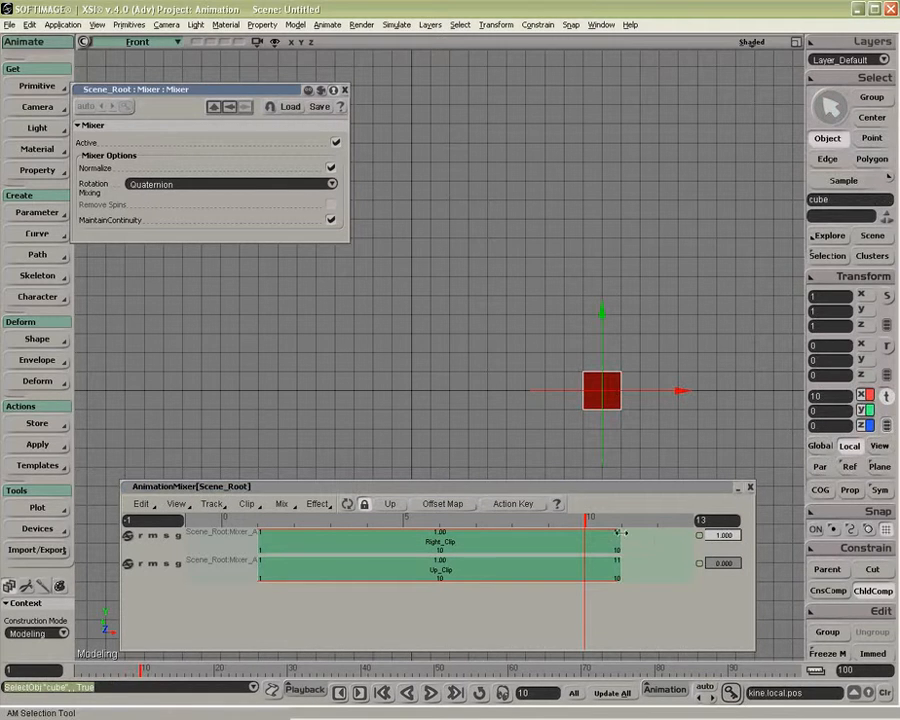
Select the Right clip and close the mixer properties, leaving Normalize on.
click(471, 541)
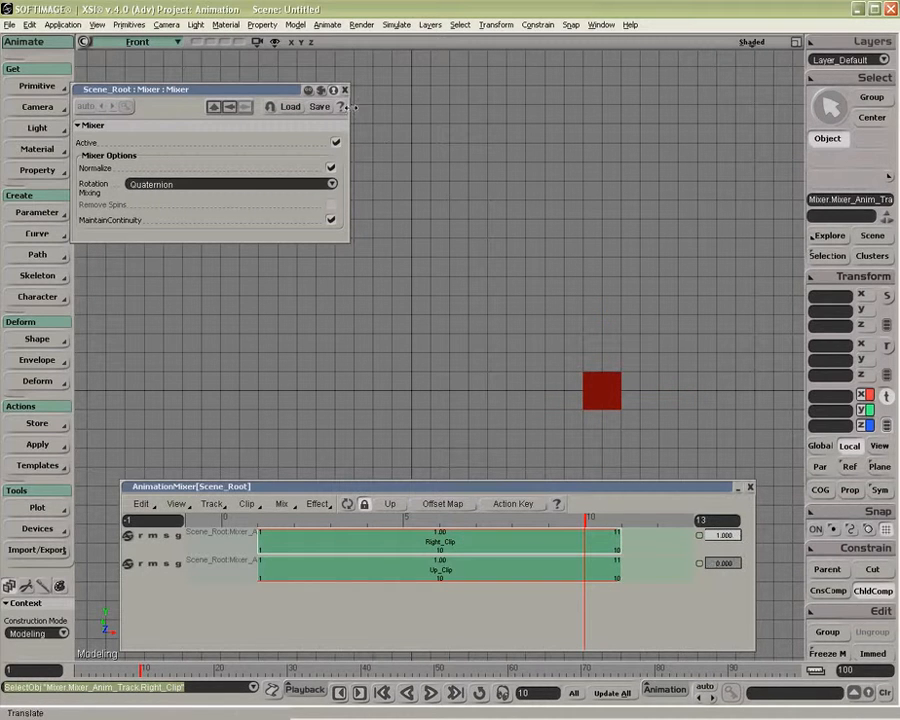
drag(285, 95, 273, 94)
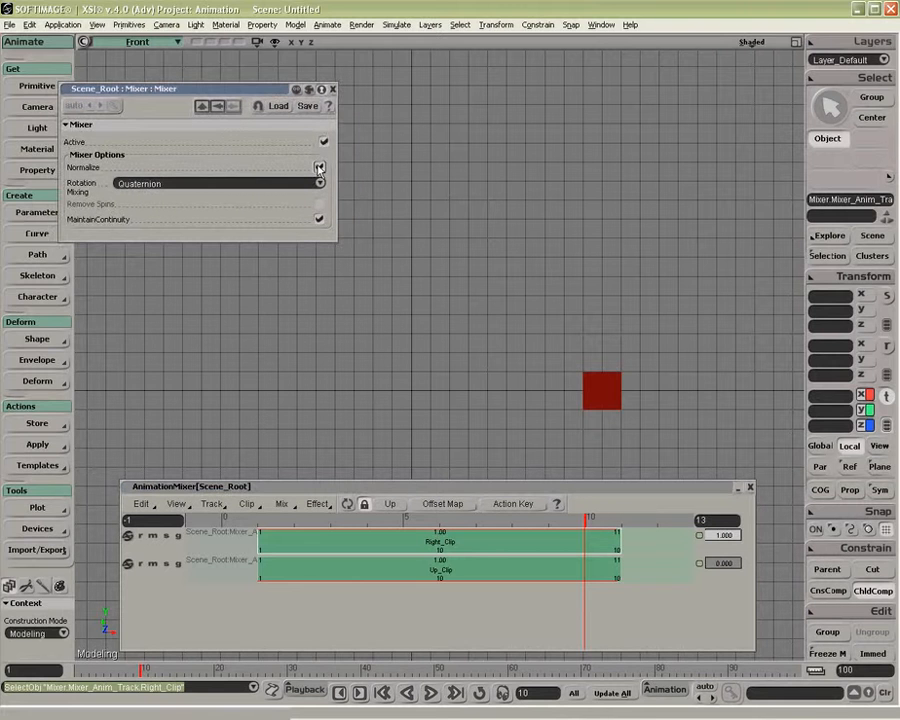
click(333, 89)
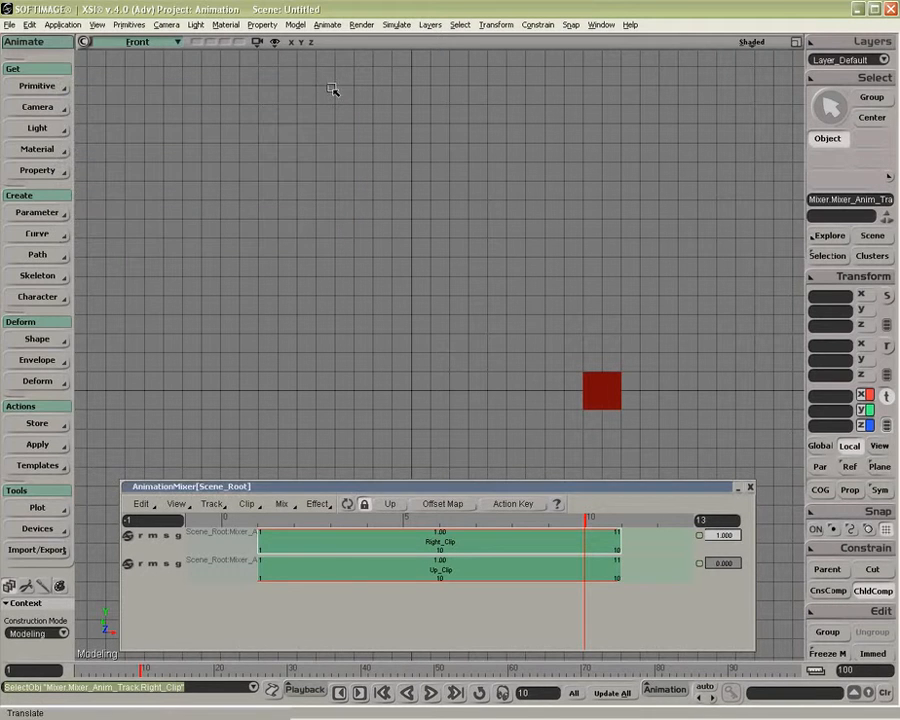
Set the Up clip's weight back to 1 and scrub to frame 6 to check the averaged mix.
drag(708, 562, 748, 566)
key(v)
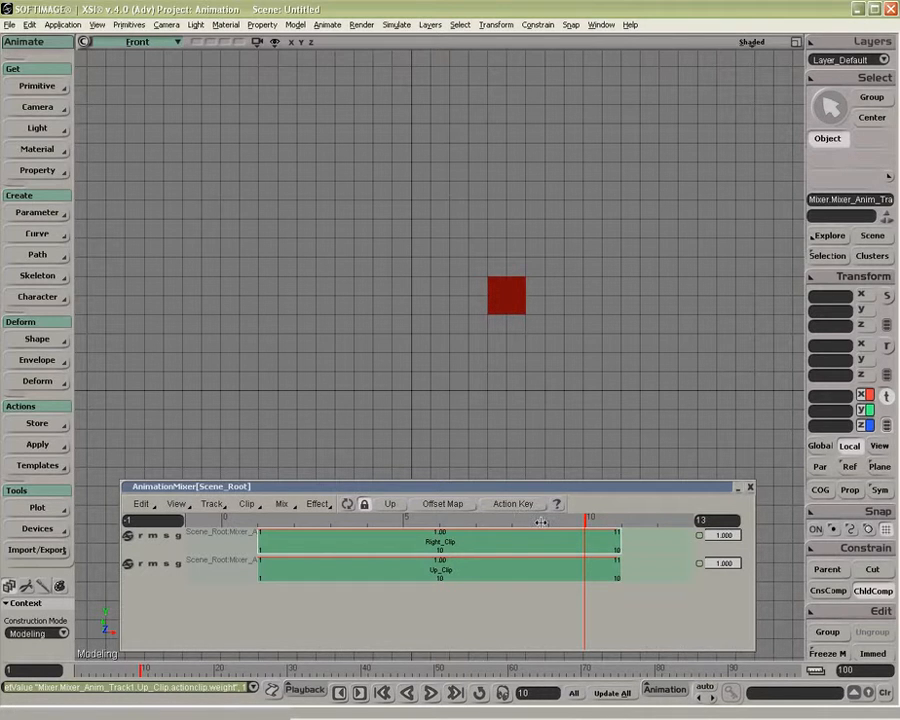
drag(540, 522, 446, 516)
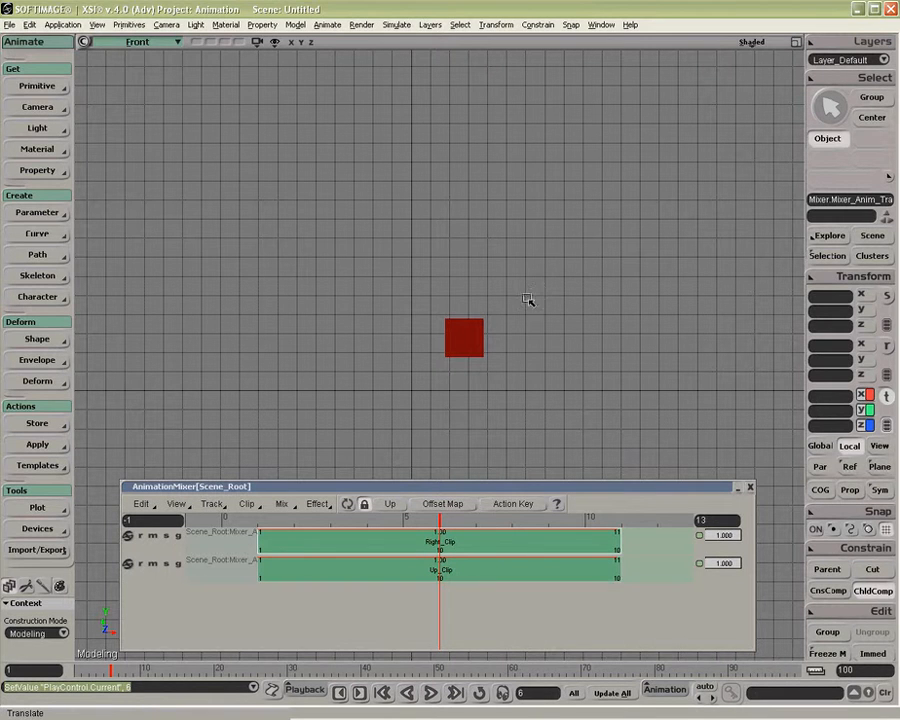
At frame 1, set the Right clip's weight to 0 and key the weights of both clips.
drag(410, 517, 258, 517)
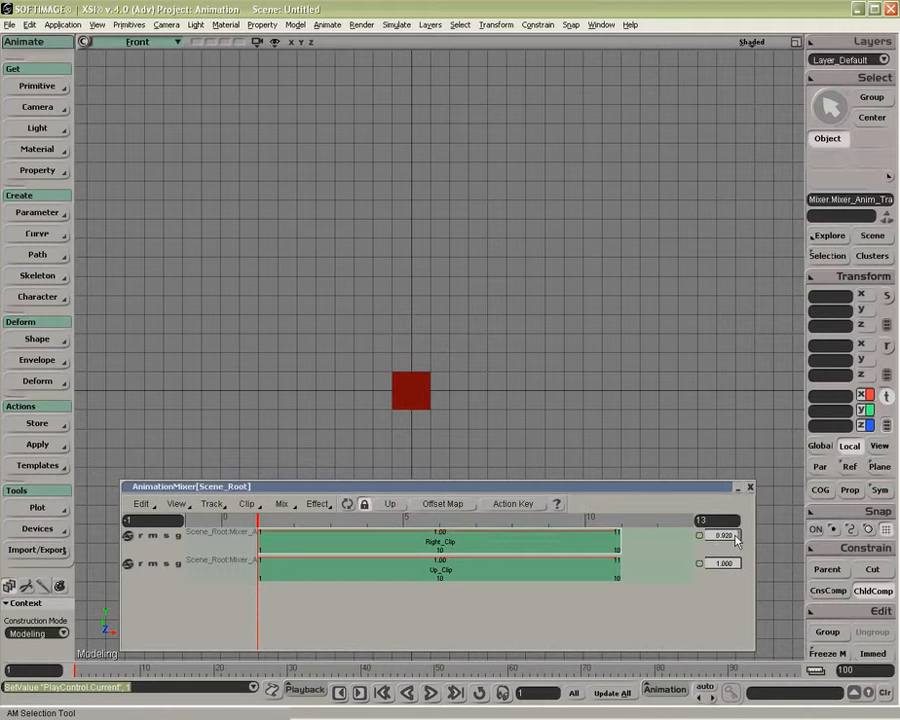
click(700, 536)
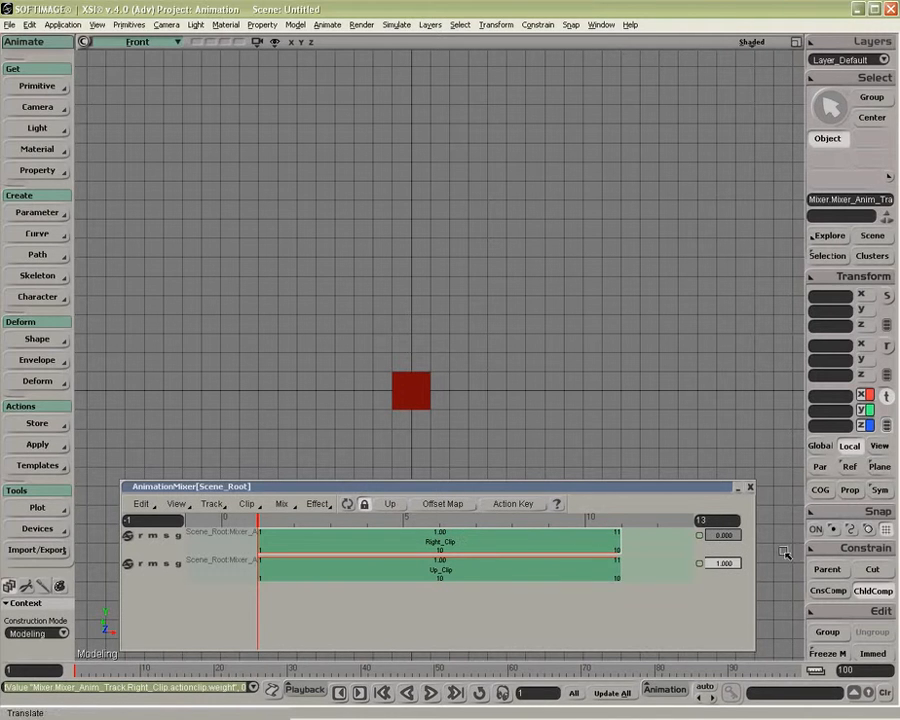
click(700, 536)
click(700, 563)
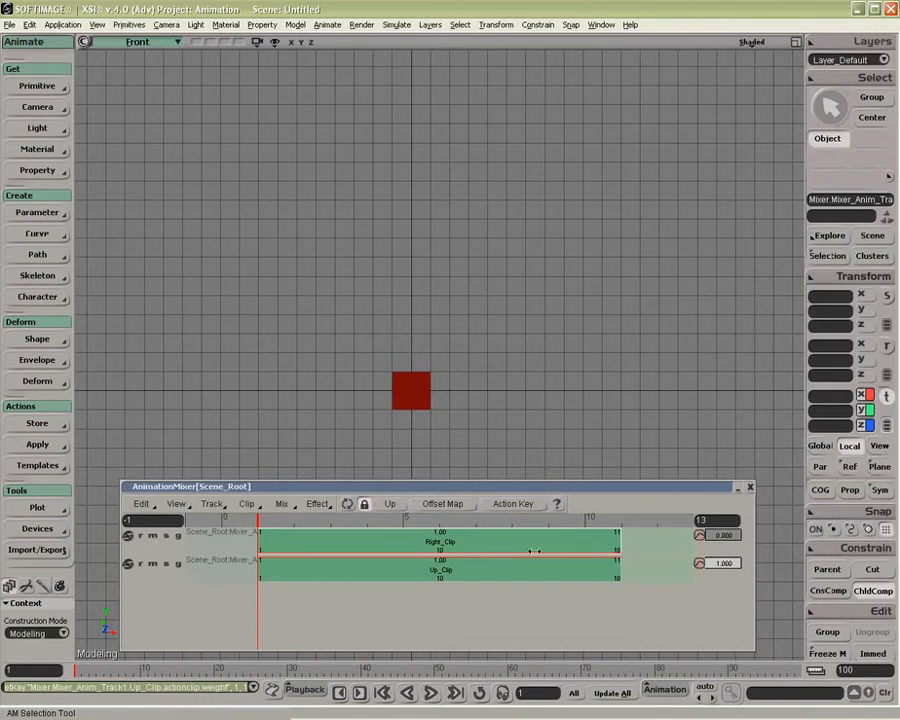
Key both clips' weights at frame 5 with Right at 0 and Up at 1.
drag(352, 521, 400, 517)
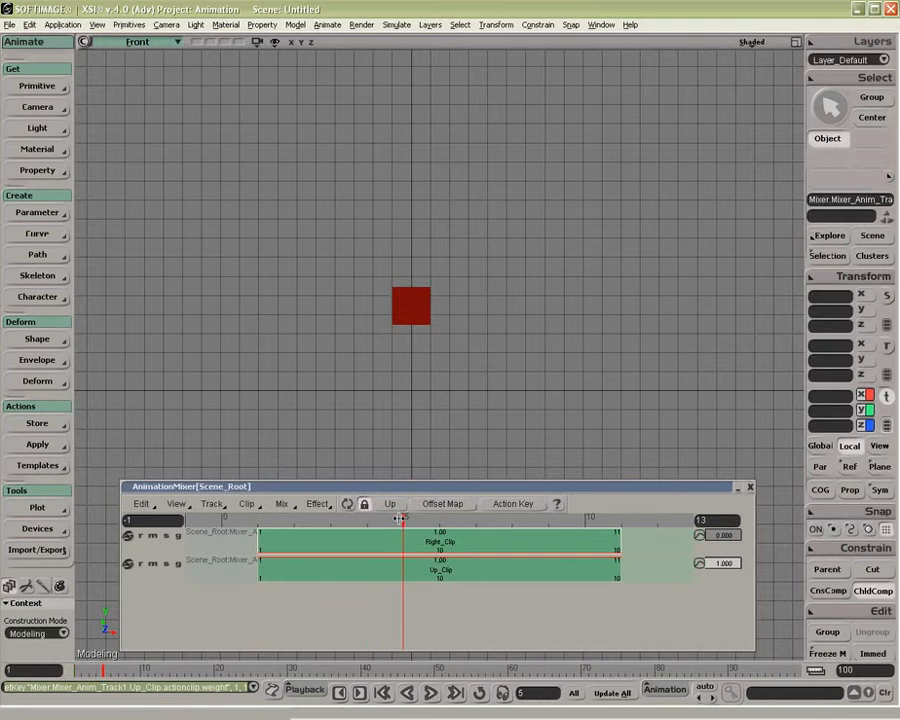
click(700, 535)
click(700, 563)
At frame 10, set the Right clip's weight to 1 and the Up clip's to 0, and key both weights.
click(440, 519)
drag(442, 519, 590, 521)
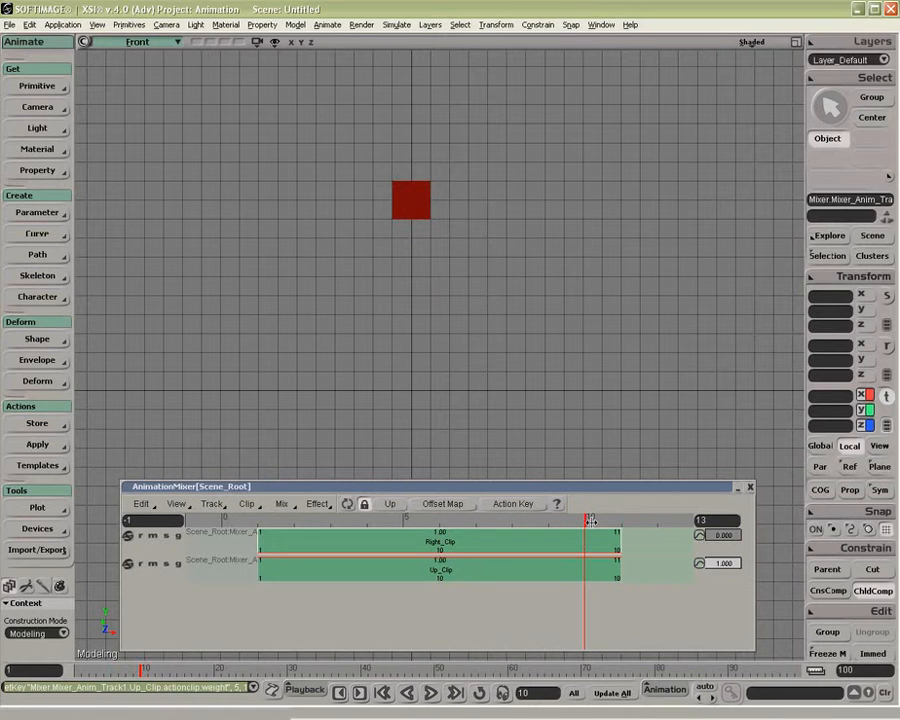
drag(706, 536, 698, 567)
click(698, 563)
click(698, 535)
Scrub the crossfade to frame 11 and back to frame 10, and examine the Up clip's weight curve in the Animation Editor.
drag(410, 520, 621, 539)
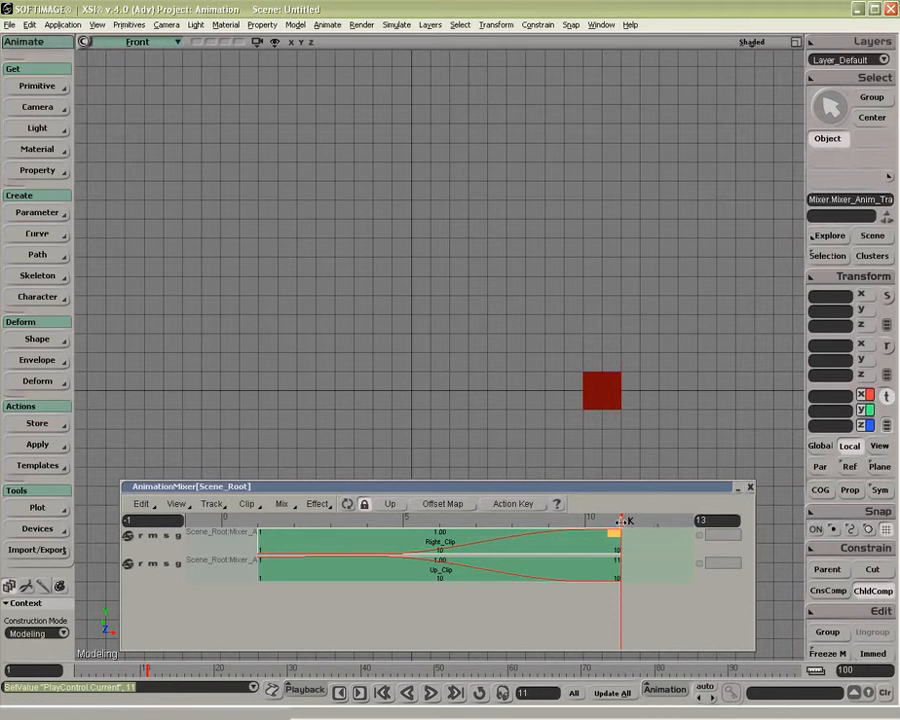
drag(624, 520, 588, 520)
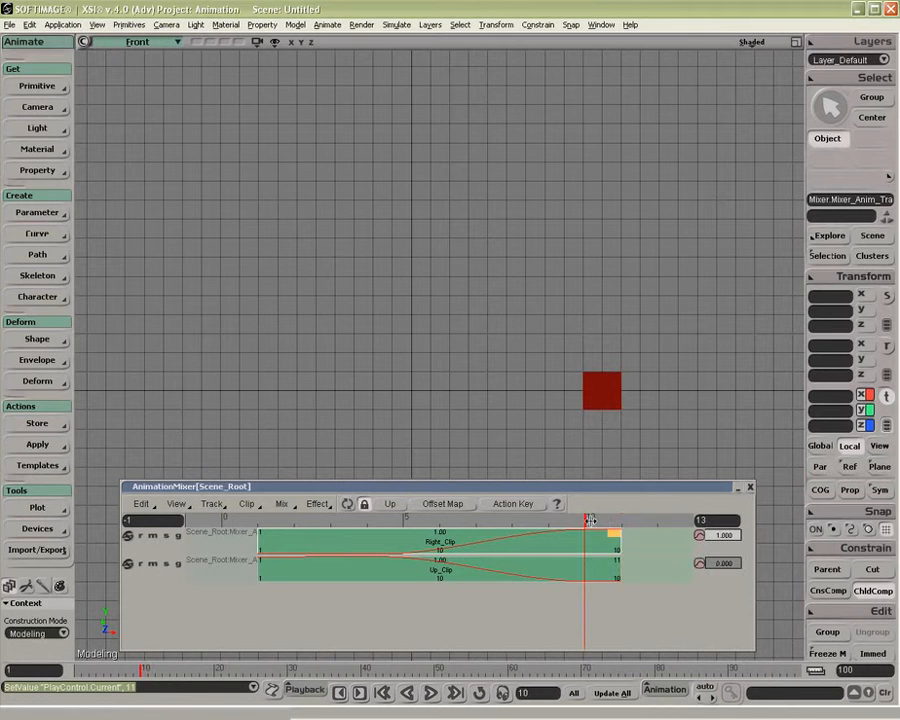
click(699, 564)
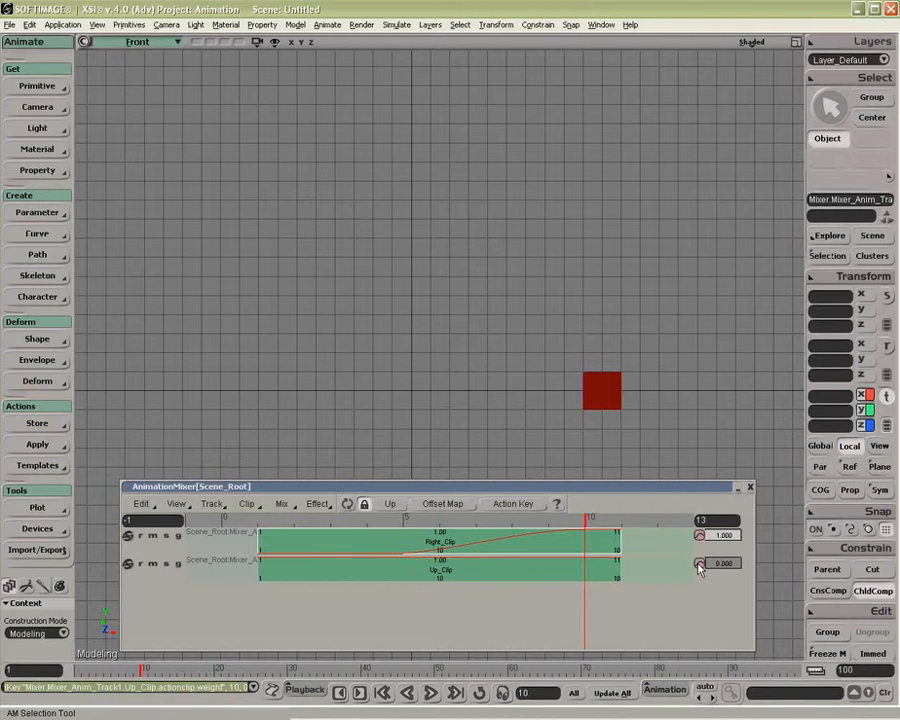
right_click(699, 564)
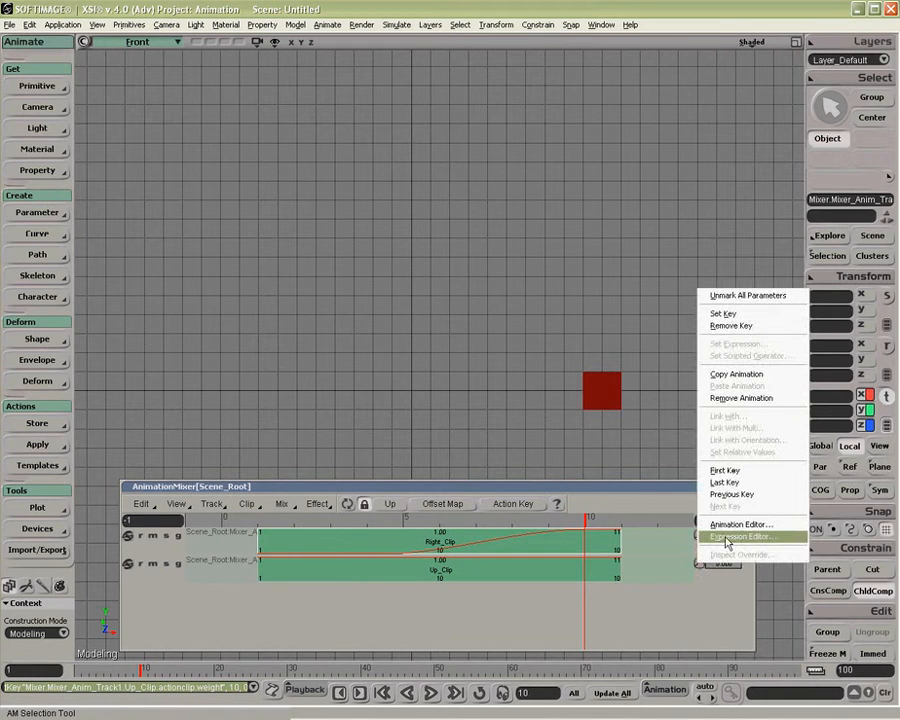
click(741, 524)
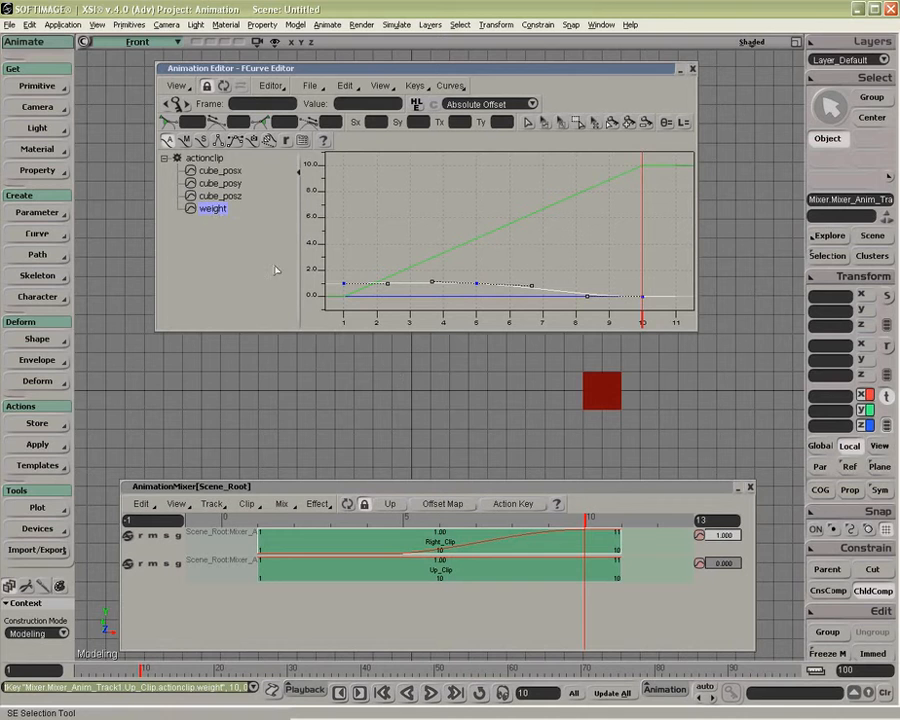
click(692, 69)
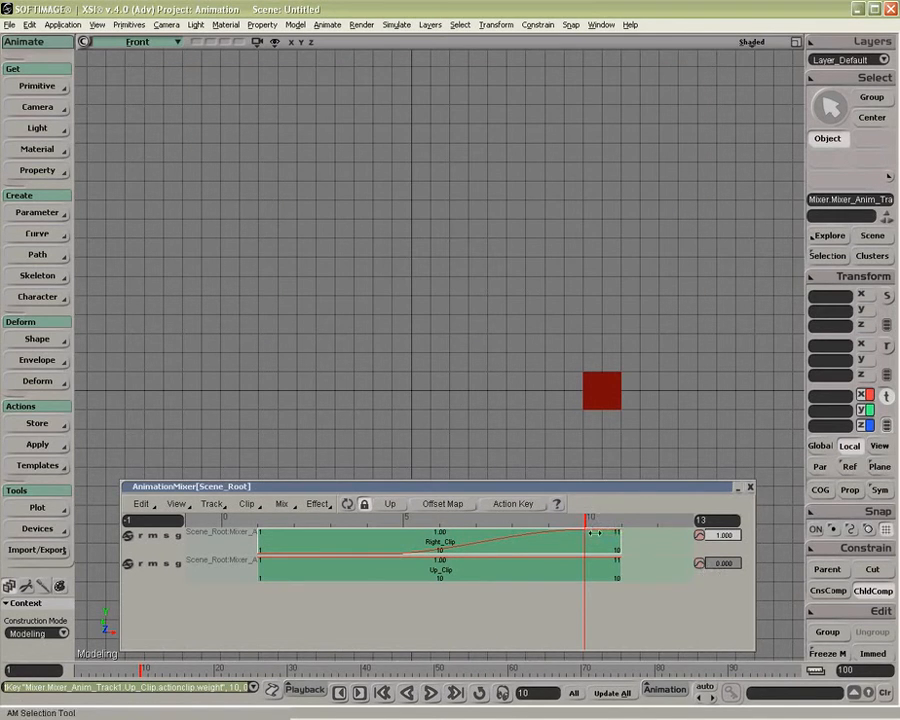
Set the Up clip's weight to 1 at frame 10, key it, and scrub back to frame 5.
drag(638, 517, 585, 533)
drag(719, 566, 778, 564)
click(700, 565)
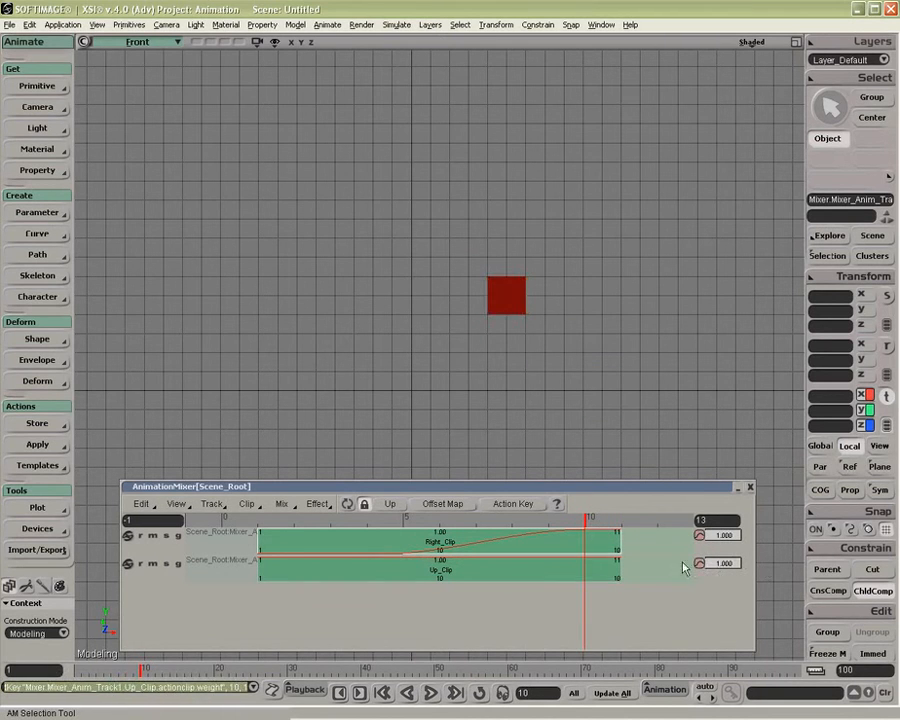
drag(574, 518, 401, 535)
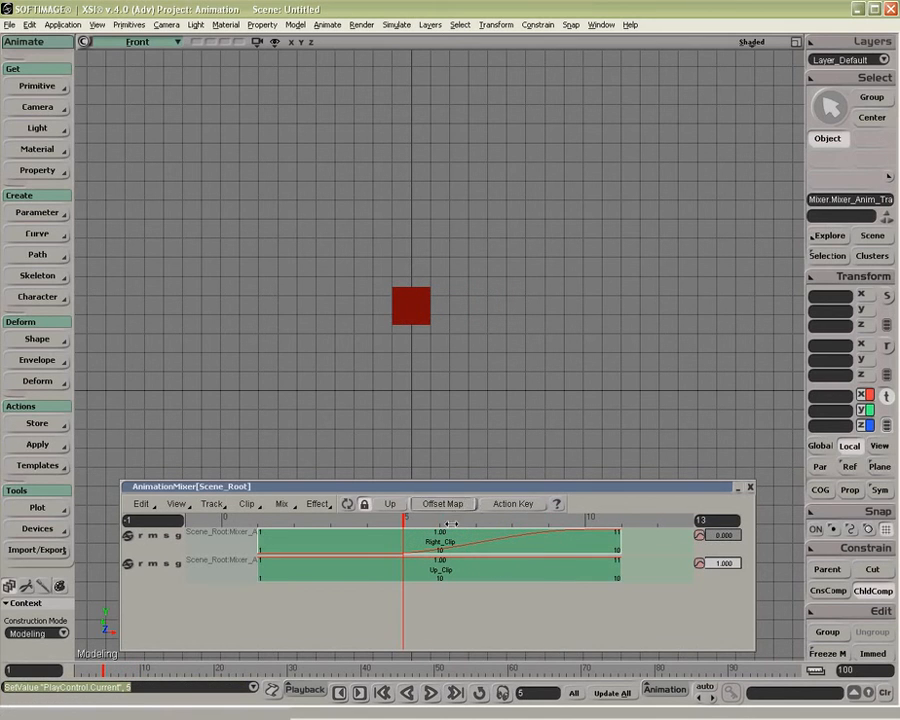